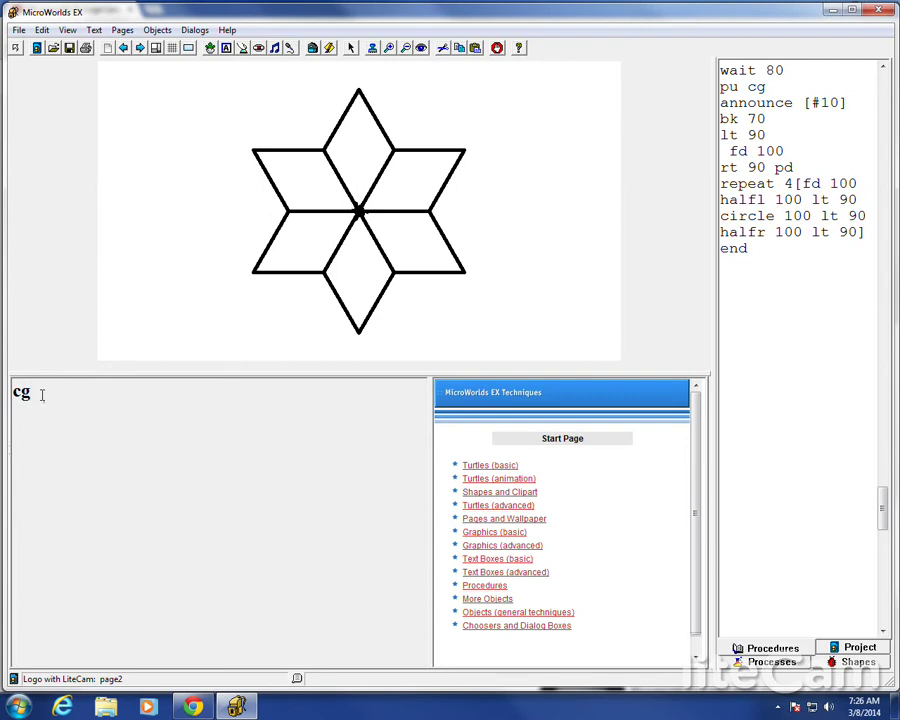
Write procedure diamond :x with lt/fd 100/rt turns of 30, 60 and 120 degrees, closed with end.
{"action": "key", "text": "Return"}
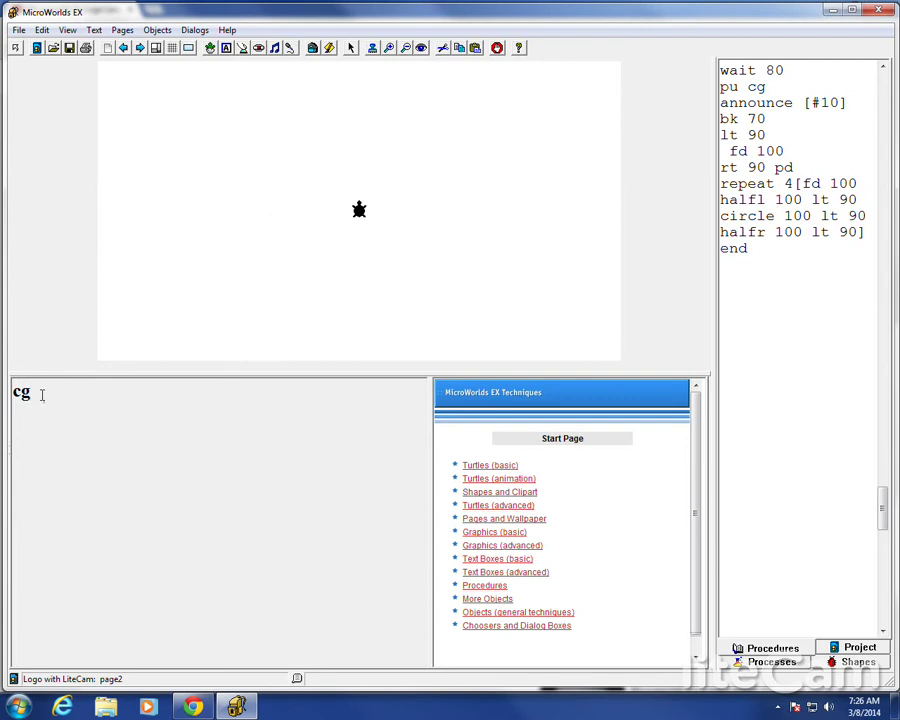
{"action": "left_click", "coordinate": [765, 253]}
{"action": "key", "text": "Return"}
{"action": "key", "text": "Return"}
{"action": "type", "text": "to "}
{"action": "type", "text": "diamond"}
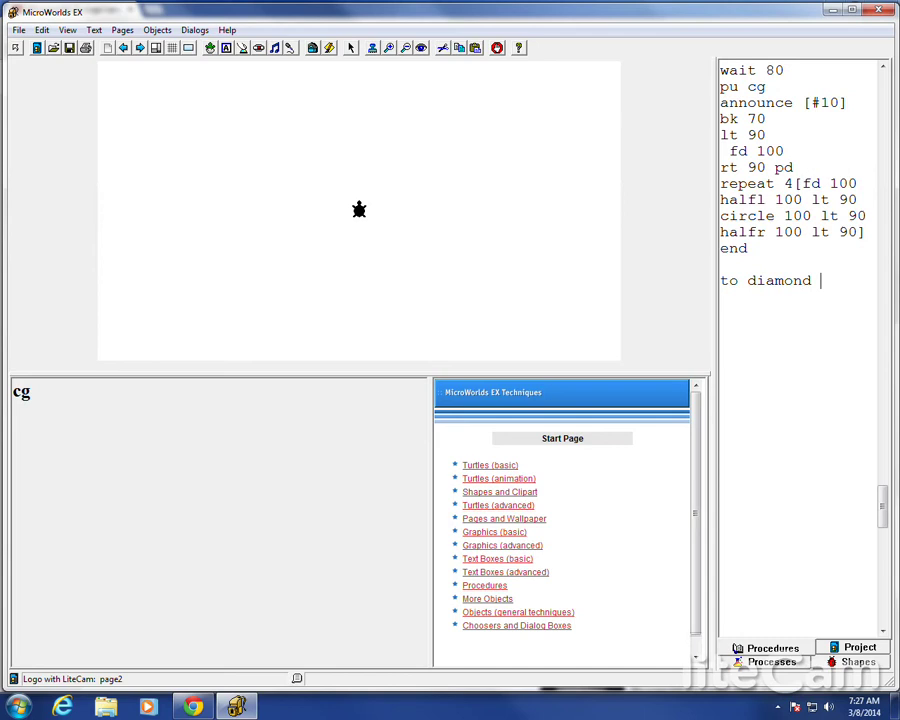
{"action": "type", "text": " :x"}
{"action": "key", "text": "Return"}
{"action": "type", "text": "lt 30"}
{"action": "type", "text": "fd 100 "}
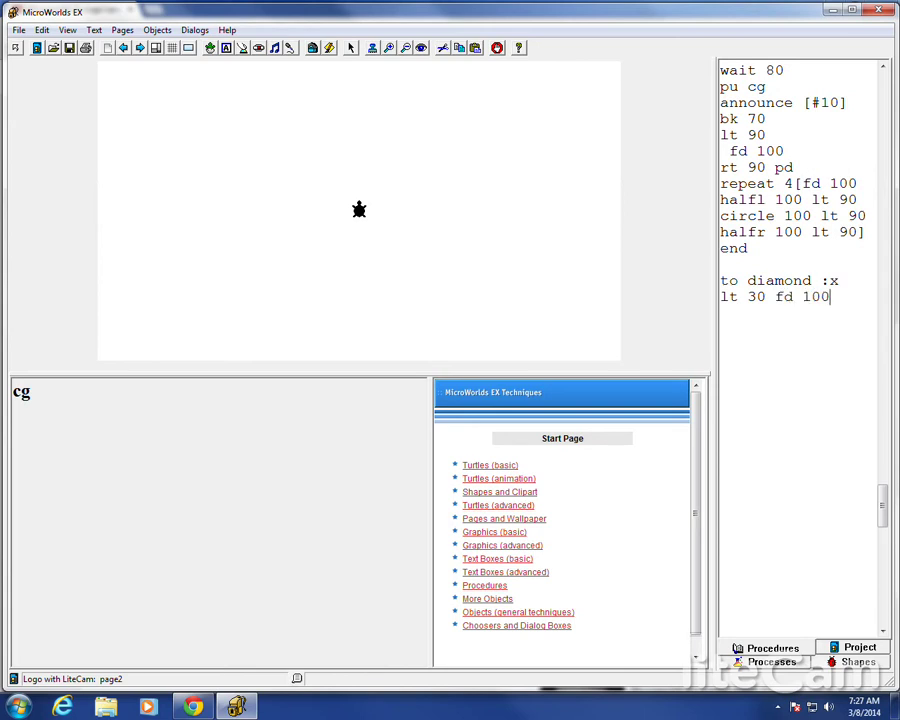
{"action": "type", "text": "rt"}
{"action": "type", "text": " 60 fd "}
{"action": "type", "text": "100"}
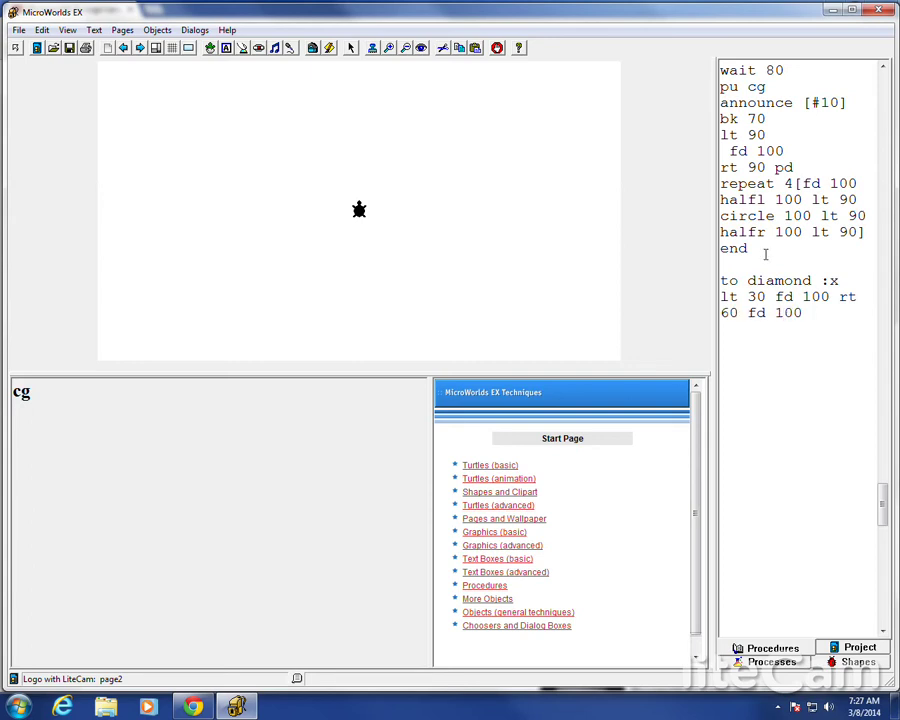
{"action": "type", "text": " fd 1"}
{"action": "key", "text": "BackSpace"}
{"action": "key", "text": "BackSpace"}
{"action": "key", "text": "BackSpace"}
{"action": "key", "text": "BackSpace"}
{"action": "key", "text": "BackSpace"}
{"action": "type", "text": "rt "}
{"action": "type", "text": "120"}
{"action": "key", "text": "Return"}
{"action": "type", "text": "fd 100 "}
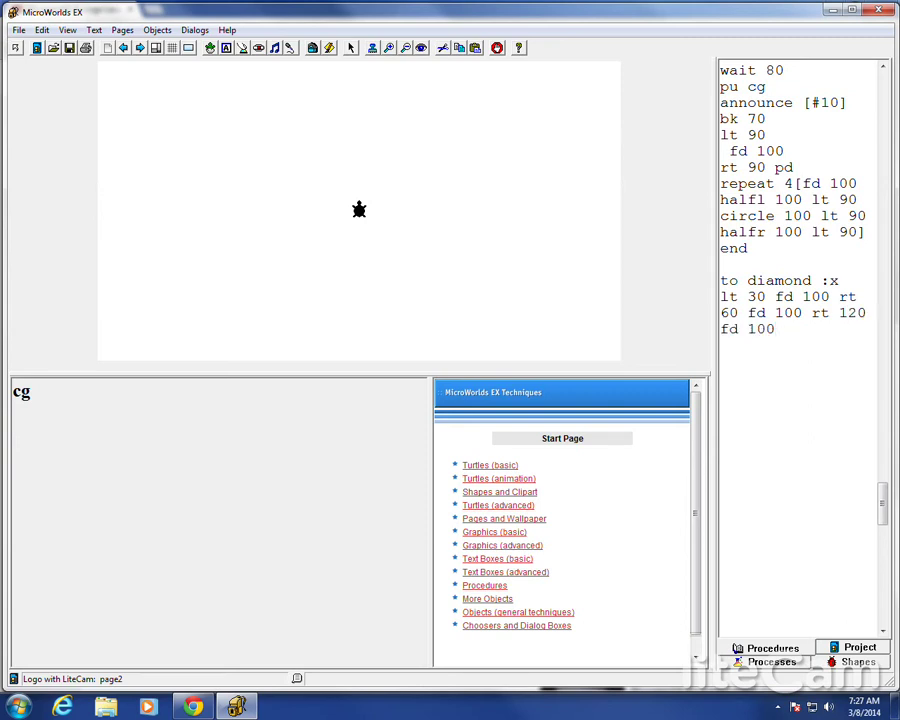
{"action": "type", "text": "rt 60 fd"}
{"action": "type", "text": " 100"}
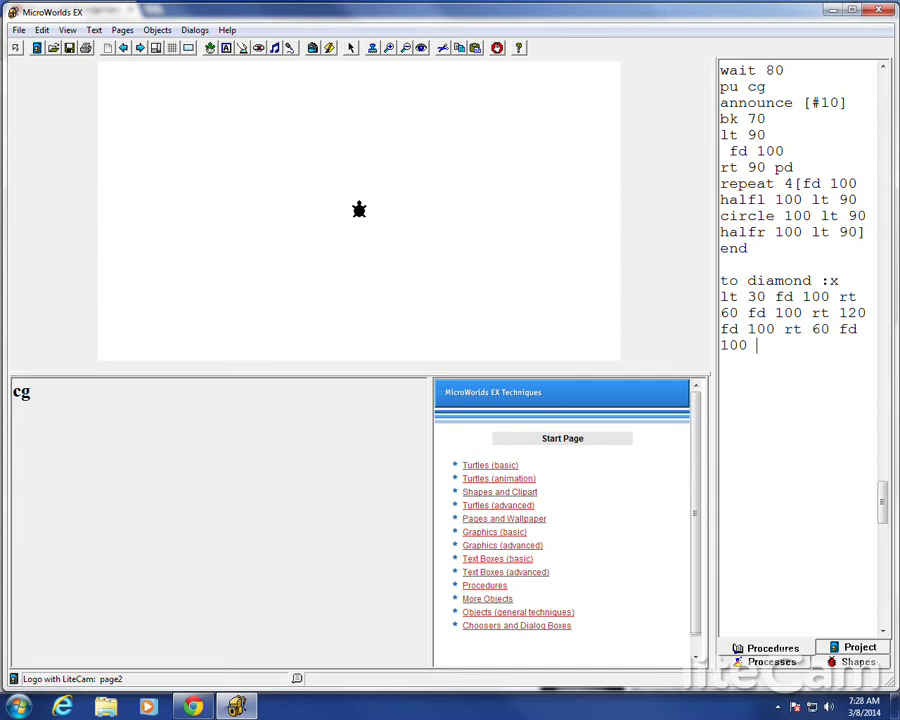
{"action": "type", "text": " fd 100"}
{"action": "type", "text": "]"}
{"action": "key", "text": "Return"}
{"action": "type", "text": "end"}
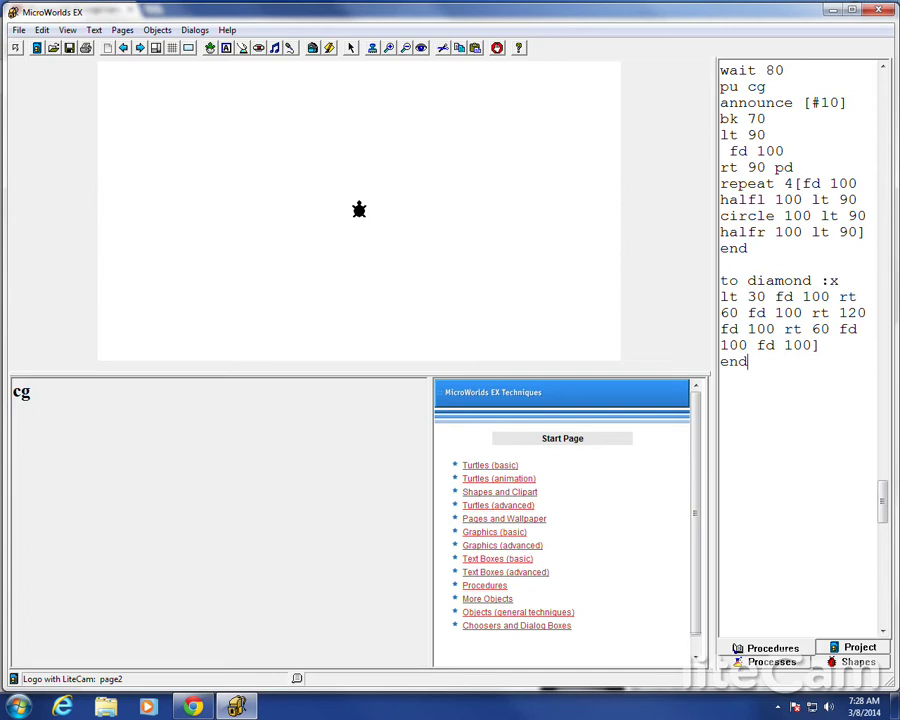
{"action": "key", "text": "Return"}
Remove the stray bracket and erase the old command and error text.
{"action": "left_click", "coordinate": [64, 395]}
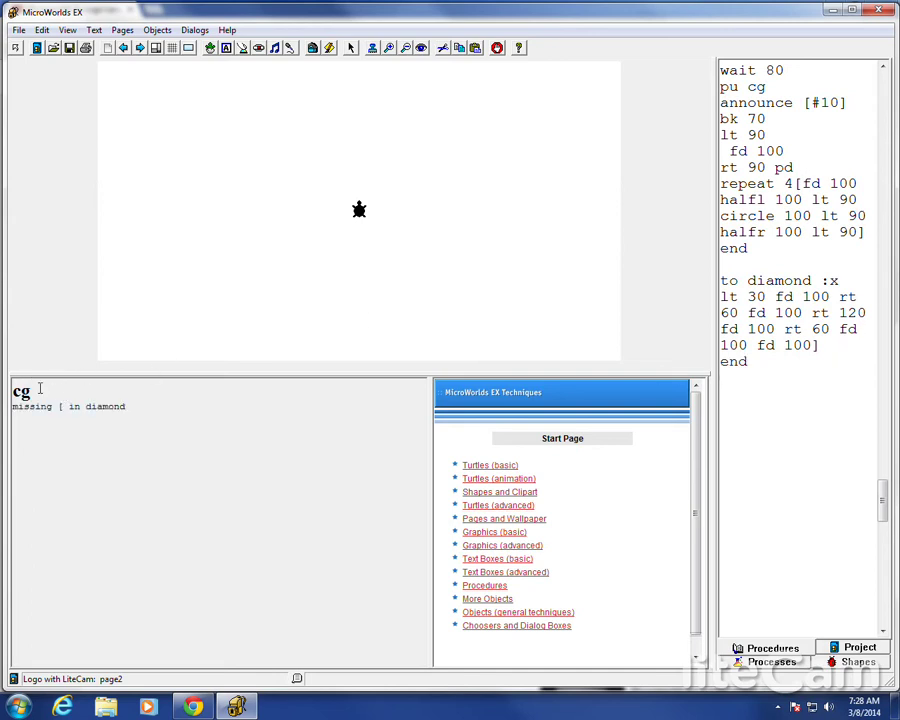
{"action": "left_click", "coordinate": [819, 344]}
{"action": "key", "text": "BackSpace"}
{"action": "left_click_drag", "start_coordinate": [130, 407], "coordinate": [3, 407]}
{"action": "key", "text": "BackSpace"}
{"action": "key", "text": "BackSpace"}
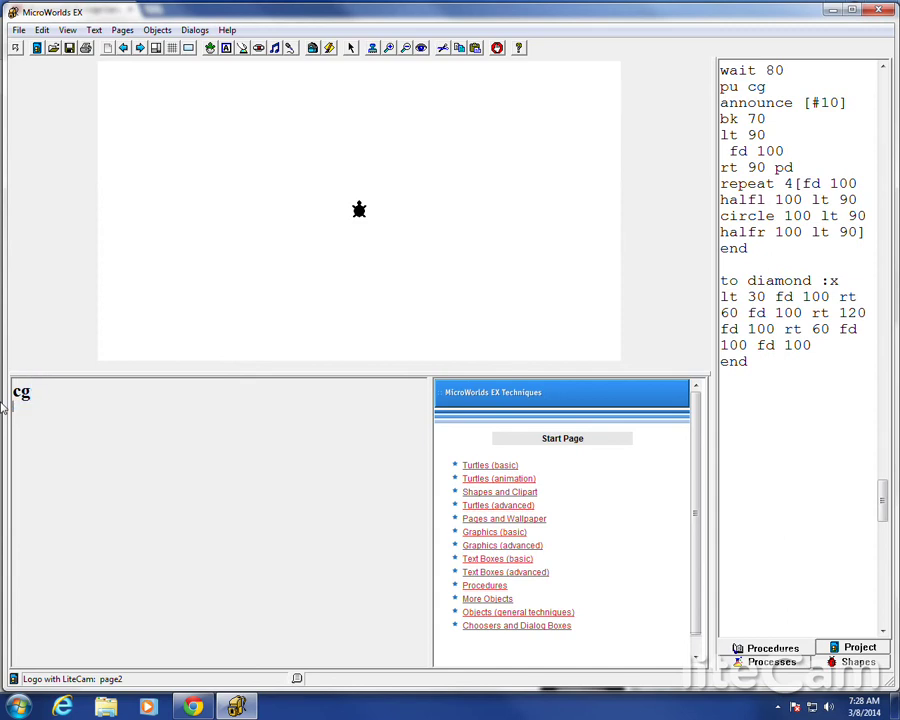
{"action": "key", "text": "BackSpace"}
{"action": "type", "text": "du"}
{"action": "key", "text": "BackSpace"}
{"action": "type", "text": "iamond"}
Test diamond, then diamond 100, and trim the extra final forward step.
{"action": "key", "text": "Return"}
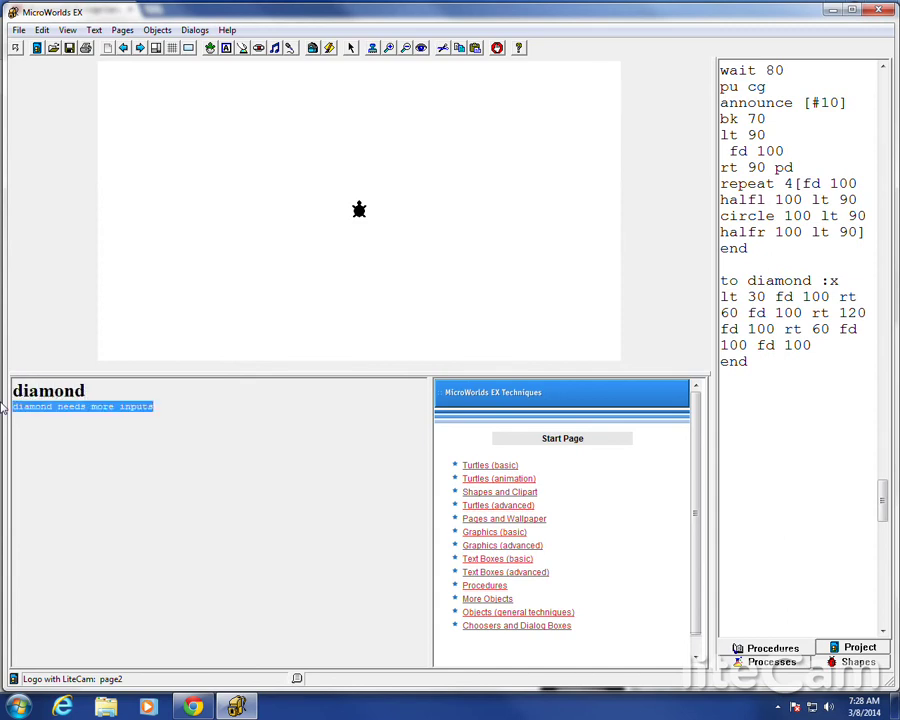
{"action": "key", "text": "BackSpace"}
{"action": "key", "text": "BackSpace"}
{"action": "type", "text": "d"}
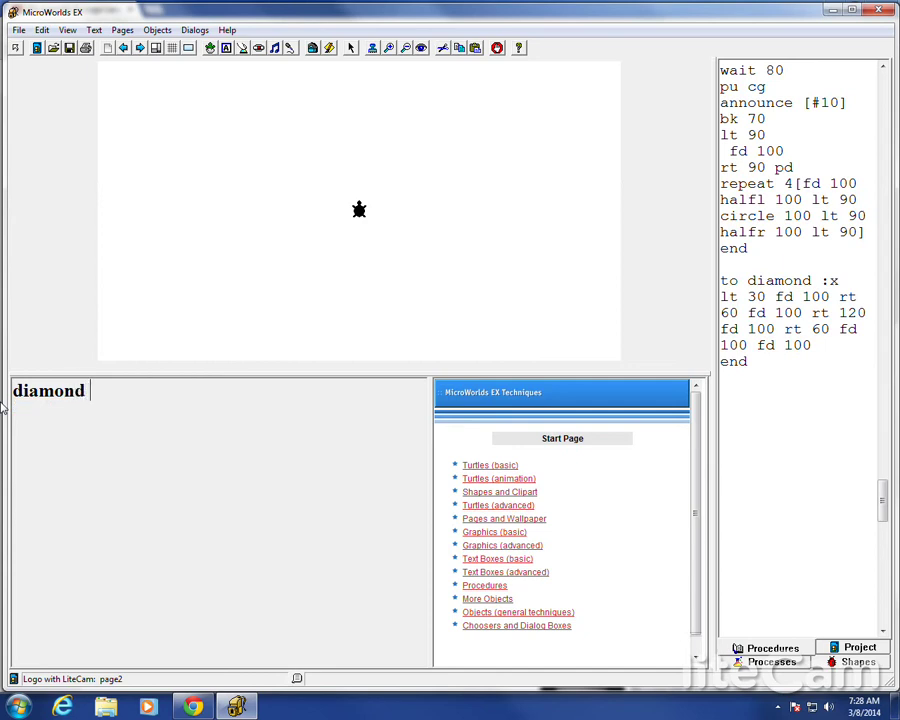
{"action": "type", "text": " 100"}
{"action": "key", "text": "Return"}
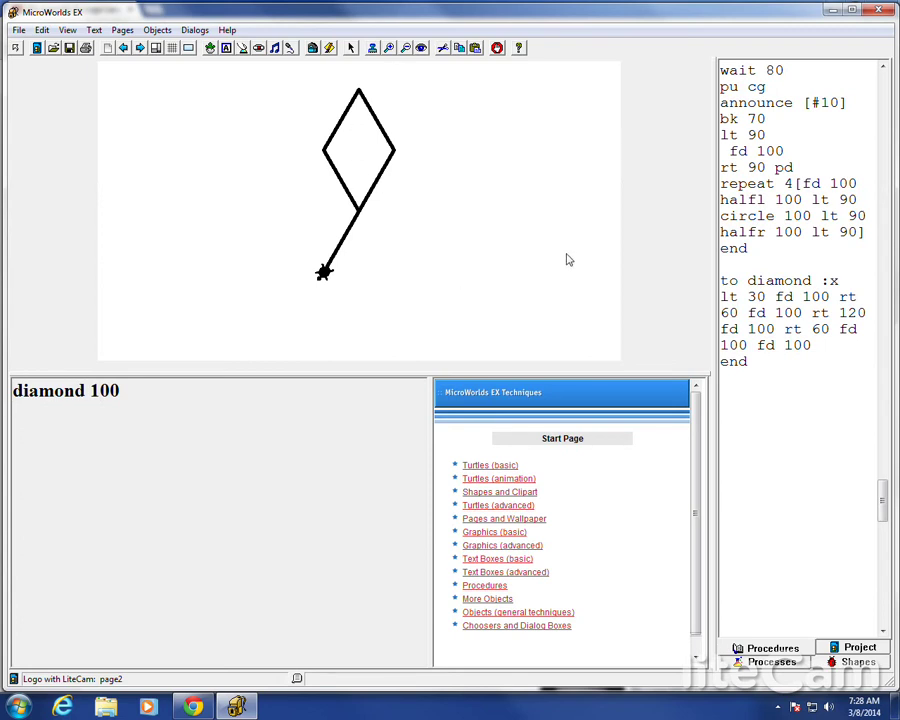
{"action": "left_click", "coordinate": [815, 345]}
{"action": "key", "text": "BackSpace"}
{"action": "key", "text": "BackSpace"}
{"action": "key", "text": "BackSpace"}
{"action": "key", "text": "BackSpace"}
Rerun diamond 100, then run cg diamond 100 to draw one diamond.
{"action": "left_click", "coordinate": [120, 390]}
{"action": "key", "text": "BackSpace"}
{"action": "key", "text": "BackSpace"}
{"action": "key", "text": "BackSpace"}
{"action": "key", "text": "BackSpace"}
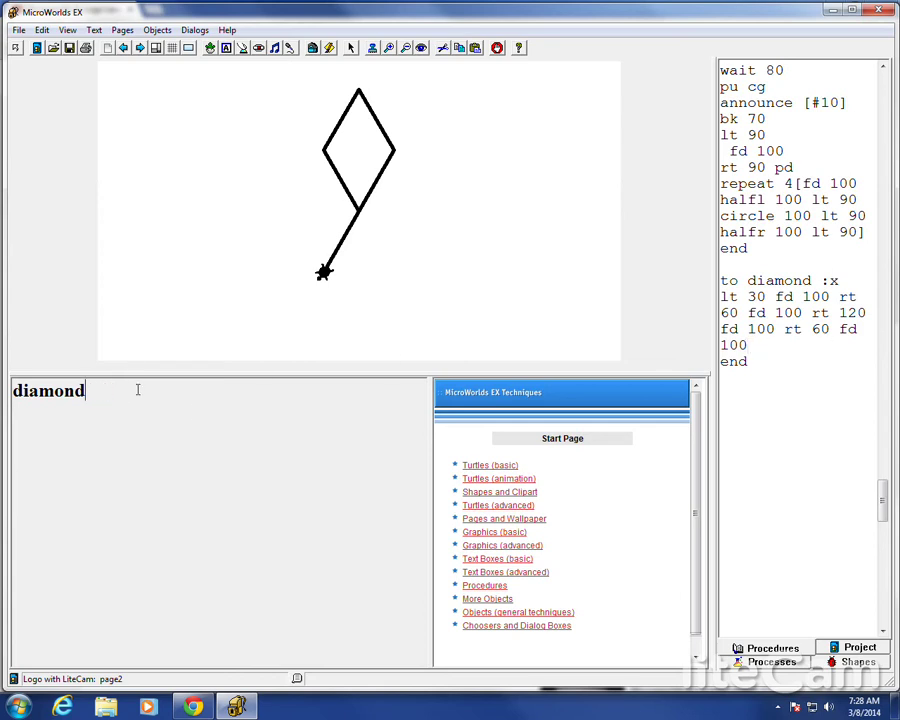
{"action": "key", "text": "Return"}
{"action": "key", "text": "BackSpace"}
{"action": "type", "text": "10"}
{"action": "key", "text": "BackSpace"}
{"action": "key", "text": "BackSpace"}
{"action": "key", "text": "BackSpace"}
{"action": "type", "text": "100"}
{"action": "key", "text": "Return"}
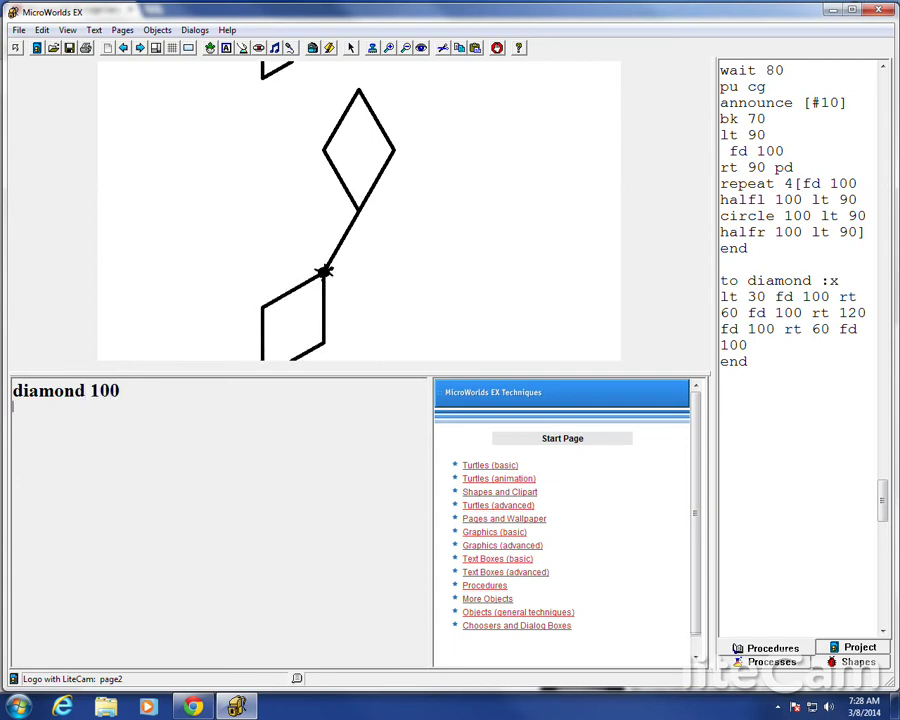
{"action": "key", "text": "Home"}
{"action": "type", "text": "c"}
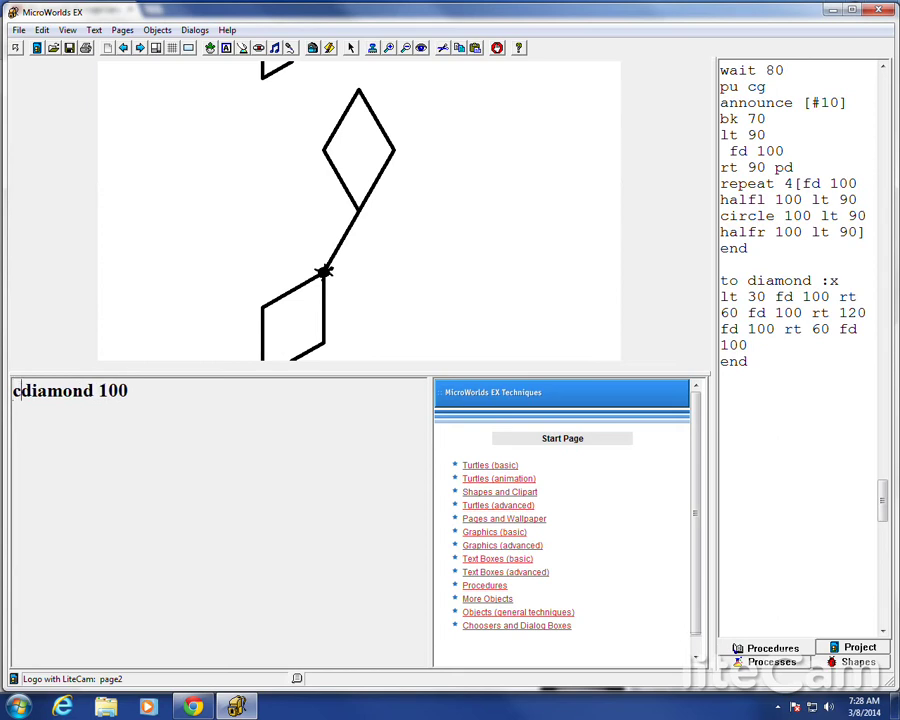
{"action": "type", "text": "g"}
{"action": "key", "text": "Return"}
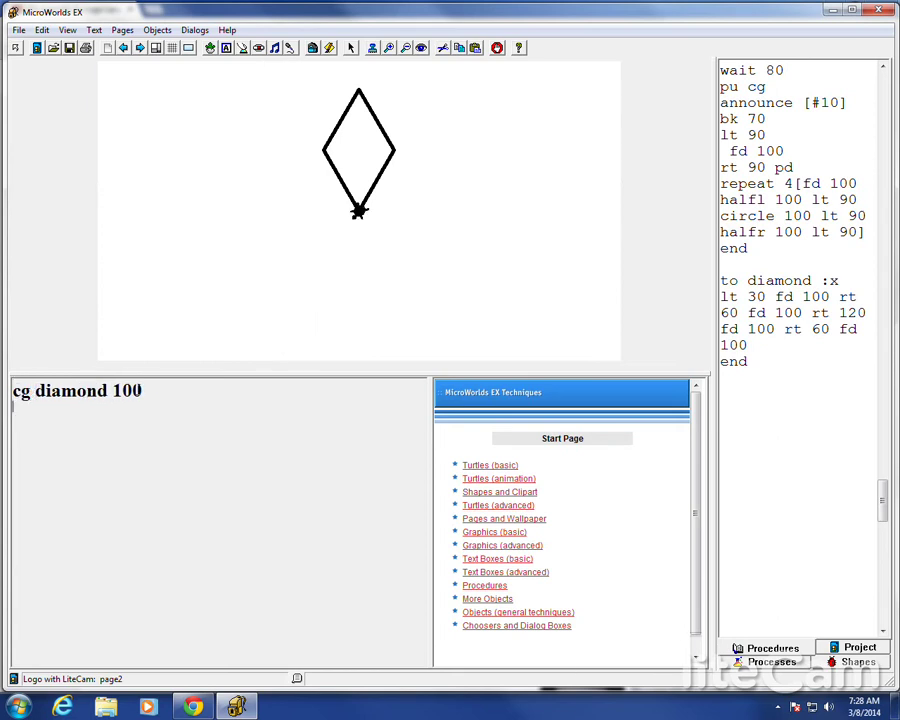
Write snowflake :y as repeat :y [diamond 100 rt 180] followed by end, below diamond.
{"action": "left_click", "coordinate": [761, 371]}
{"action": "key", "text": "Return"}
{"action": "type", "text": "t"}
{"action": "type", "text": "o snow"}
{"action": "type", "text": "flake :"}
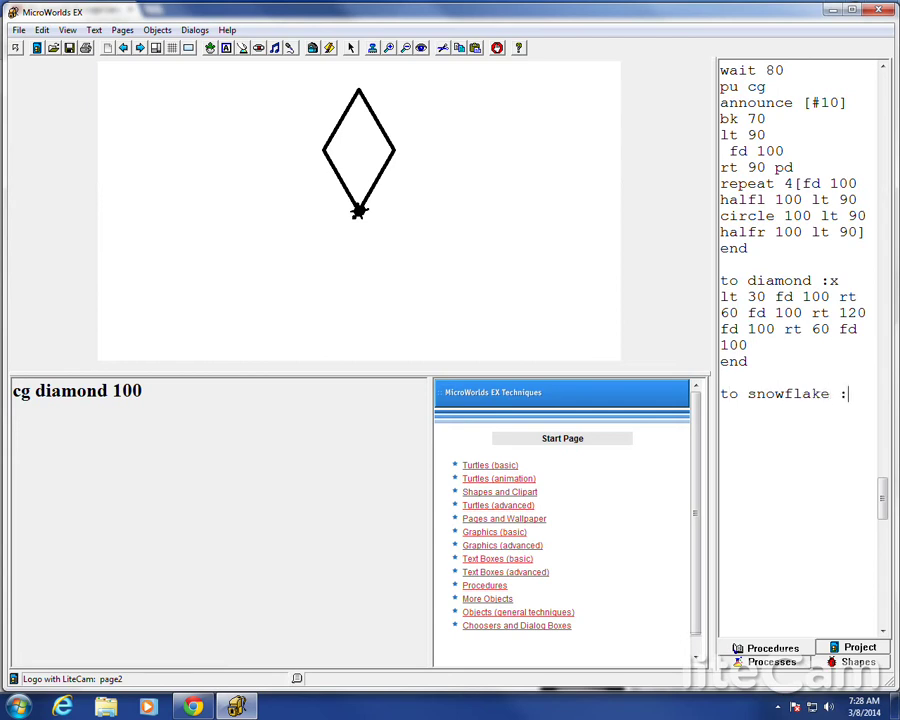
{"action": "type", "text": "y"}
{"action": "key", "text": "Return"}
{"action": "type", "text": "repea"}
{"action": "type", "text": "t "}
{"action": "type", "text": ":y"}
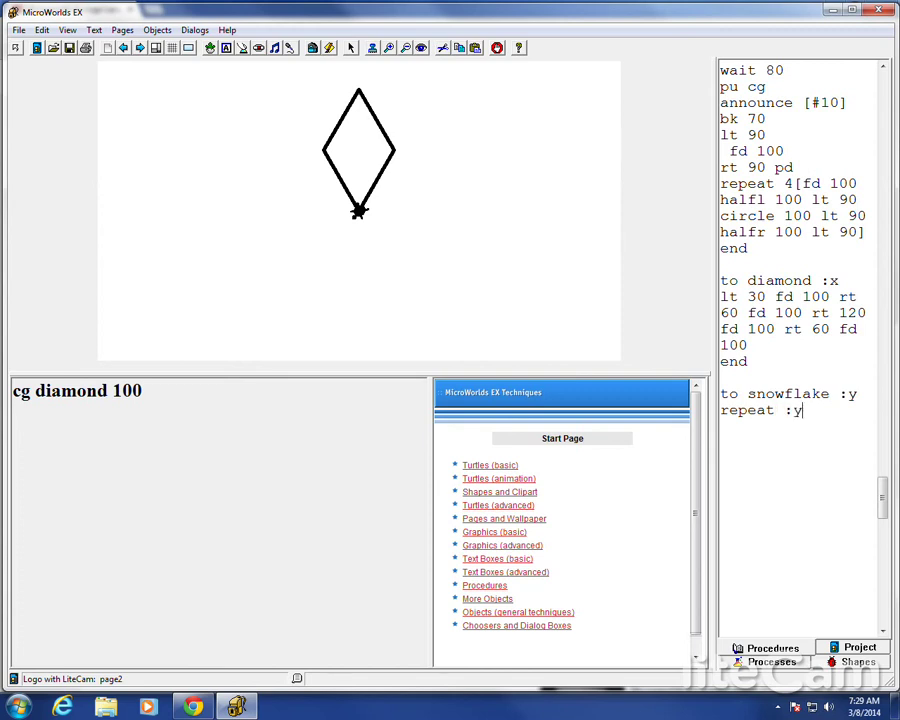
{"action": "type", "text": "[ dia"}
{"action": "type", "text": "mond 100"}
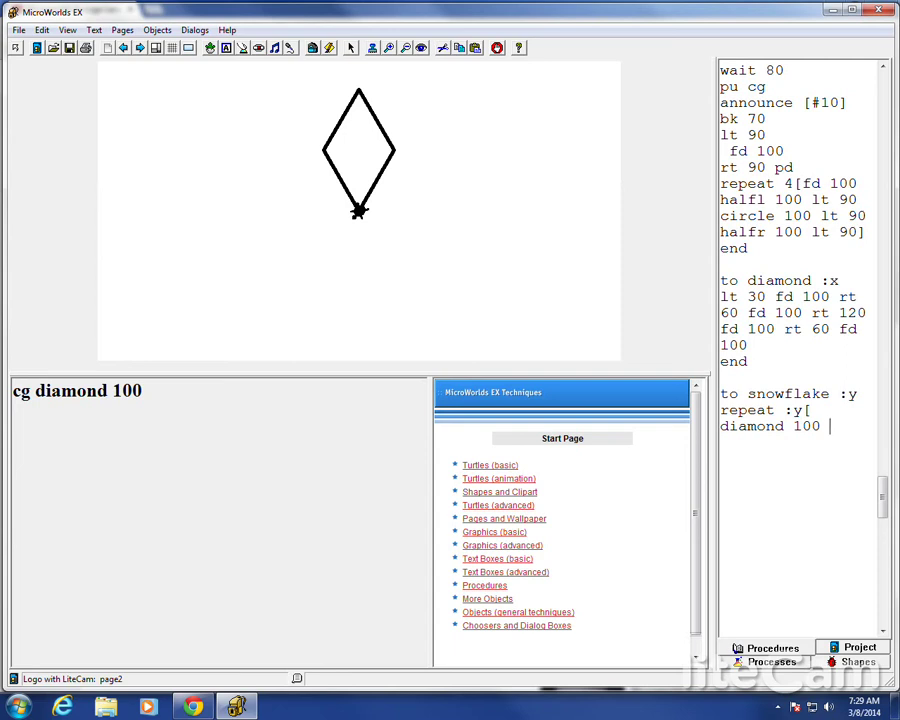
{"action": "type", "text": "rt 180"}
{"action": "type", "text": "]"}
{"action": "key", "text": "Return"}
{"action": "type", "text": "end"}
{"action": "key", "text": "Return"}
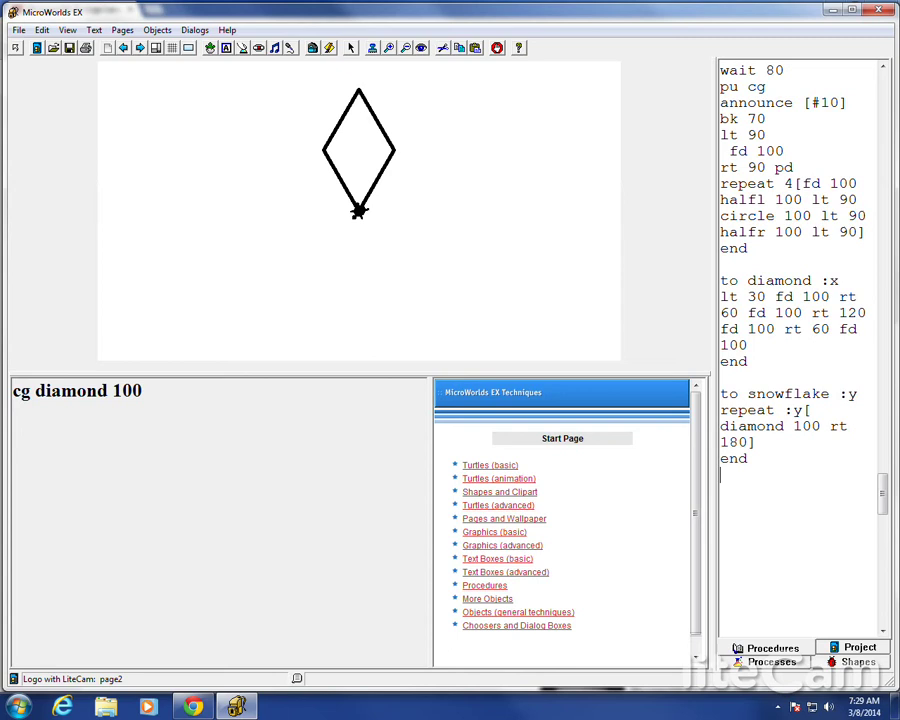
Run cg snowflake 100, then cg snowflake 6 to draw six diamonds.
{"action": "left_click", "coordinate": [147, 390]}
{"action": "key", "text": "BackSpace"}
{"action": "key", "text": "BackSpace"}
{"action": "key", "text": "BackSpace"}
{"action": "key", "text": "BackSpace"}
{"action": "key", "text": "BackSpace"}
{"action": "key", "text": "BackSpace"}
{"action": "key", "text": "BackSpace"}
{"action": "key", "text": "BackSpace"}
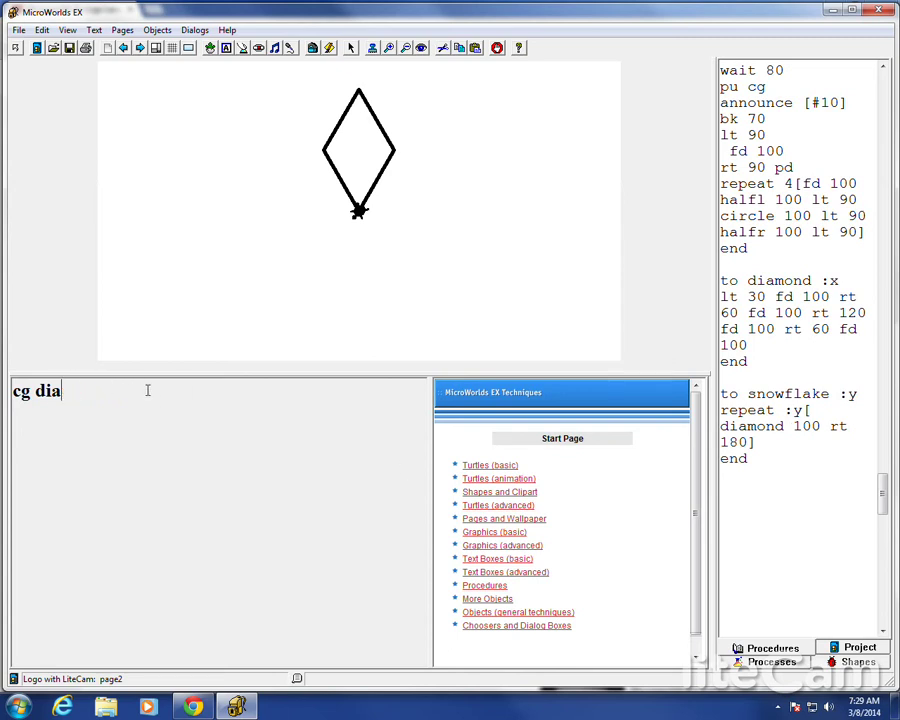
{"action": "key", "text": "BackSpace"}
{"action": "key", "text": "BackSpace"}
{"action": "key", "text": "BackSpace"}
{"action": "key", "text": "BackSpace"}
{"action": "key", "text": "Return"}
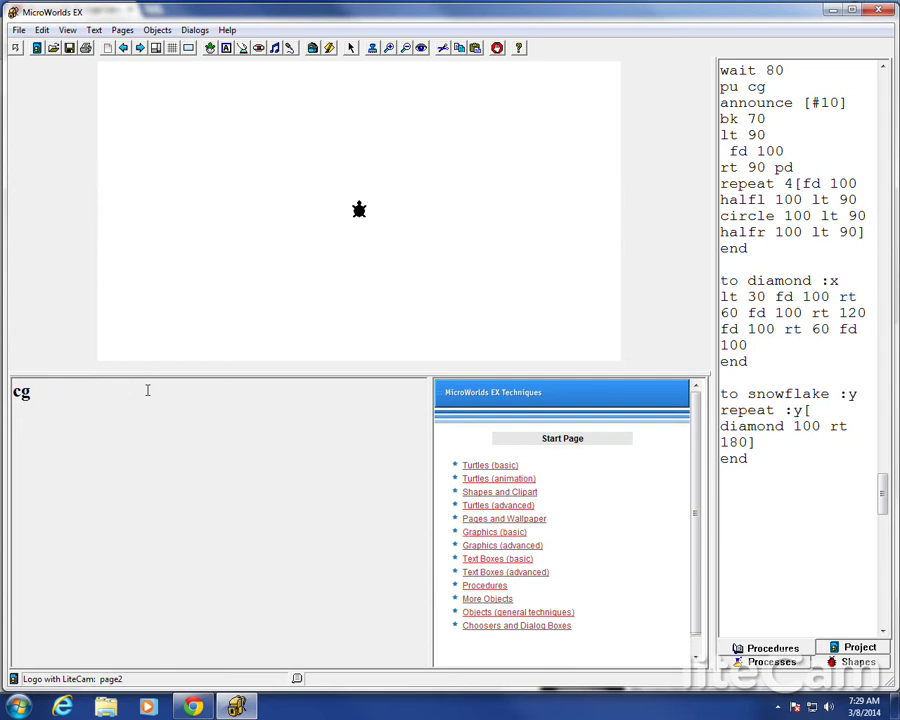
{"action": "type", "text": " sno"}
{"action": "type", "text": "wflake"}
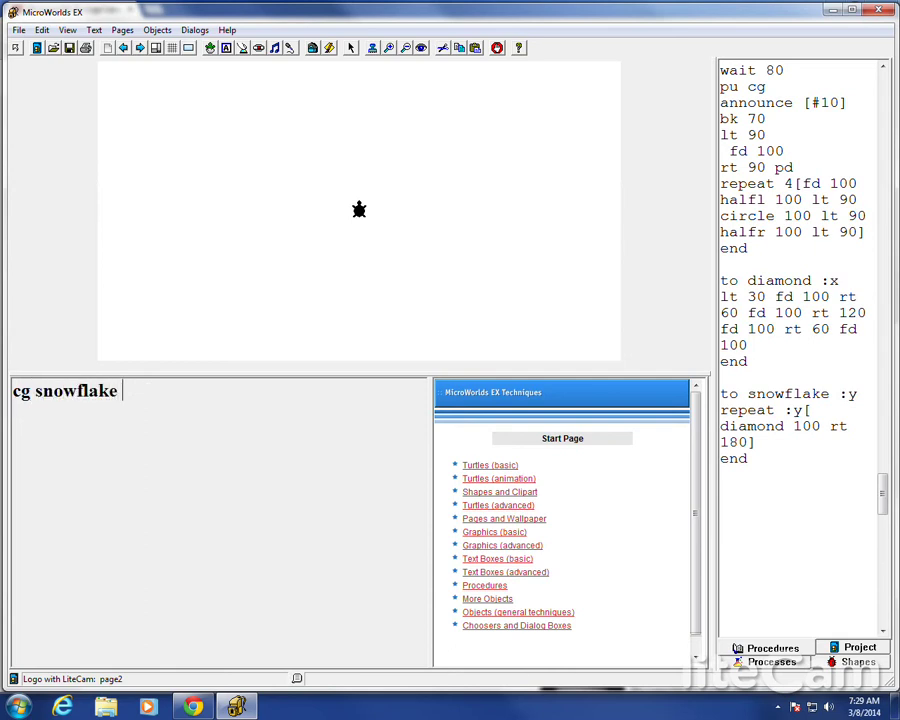
{"action": "type", "text": " 100"}
{"action": "key", "text": "Return"}
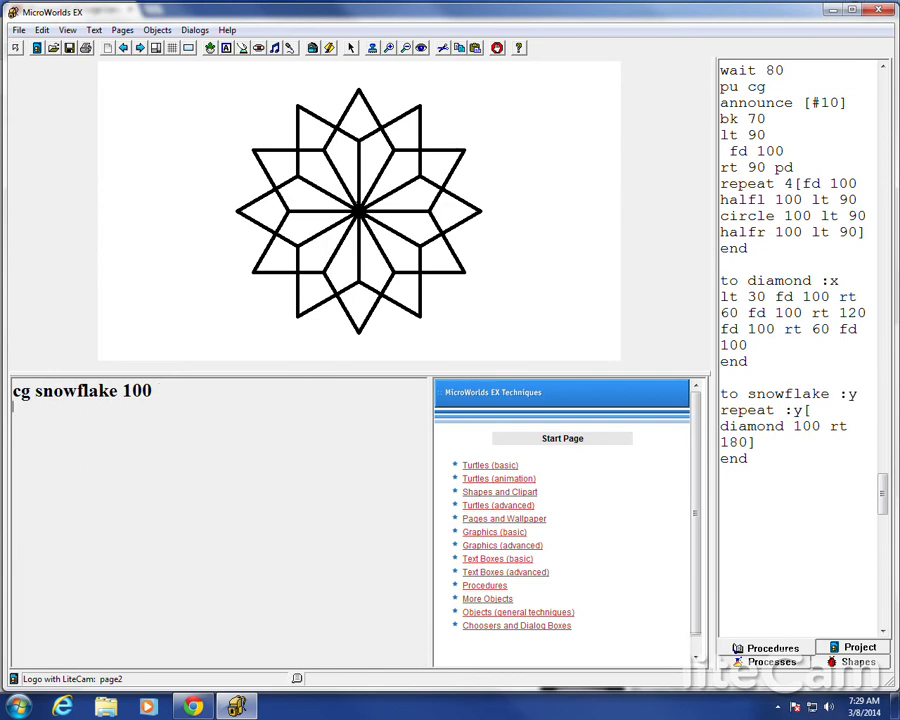
{"action": "key", "text": "BackSpace"}
{"action": "key", "text": "BackSpace"}
{"action": "key", "text": "BackSpace"}
{"action": "key", "text": "BackSpace"}
{"action": "type", "text": "6"}
{"action": "key", "text": "Return"}
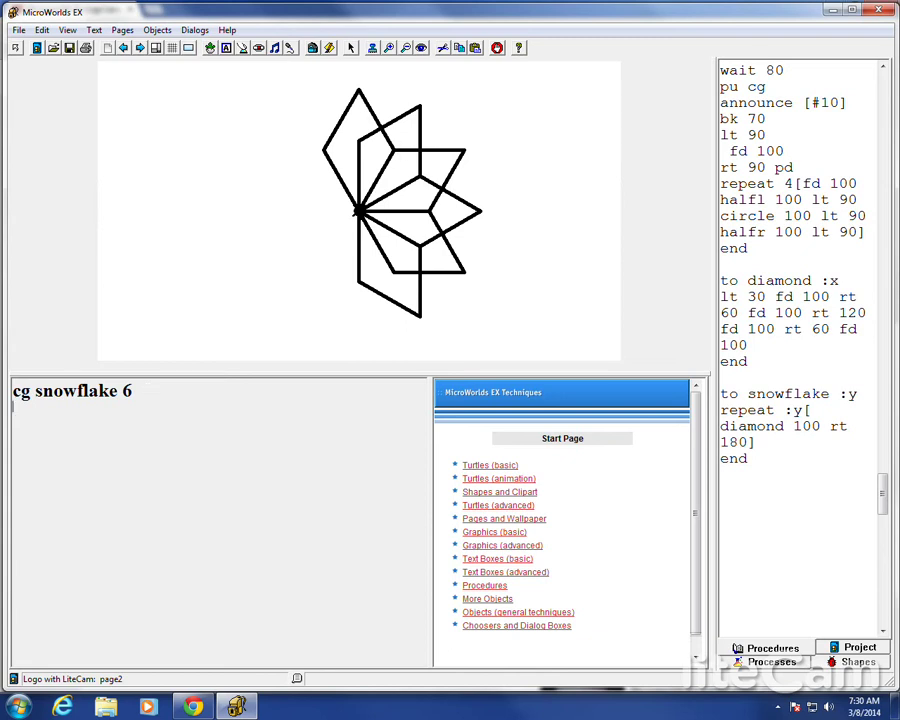
Add rt 30 after the 180 turn in snowflake and rerun cg snowflake 6.
{"action": "left_click_drag", "start_coordinate": [768, 296], "coordinate": [721, 296]}
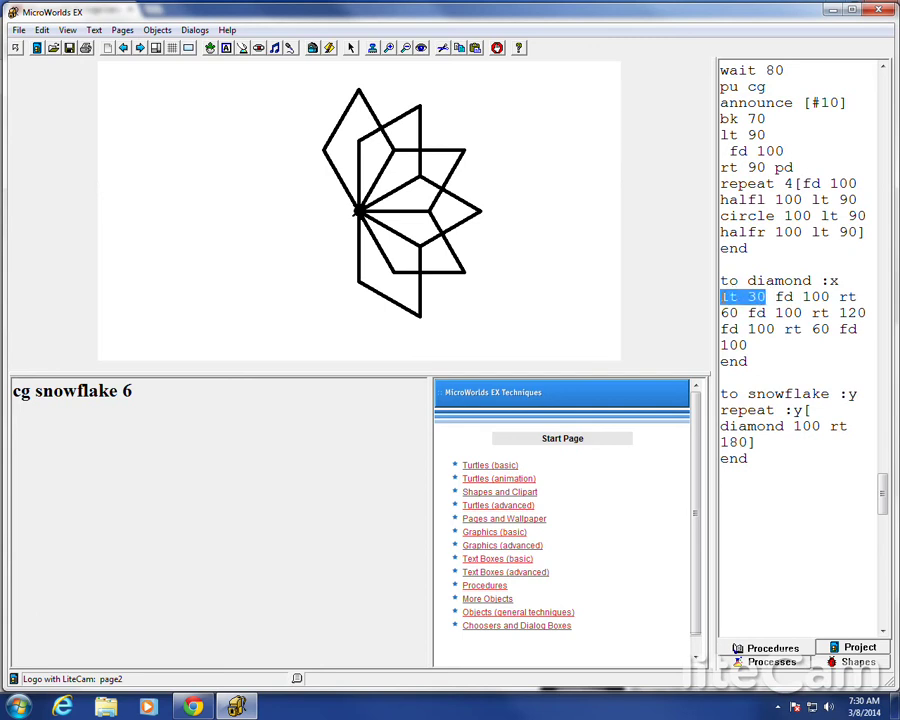
{"action": "left_click", "coordinate": [773, 441]}
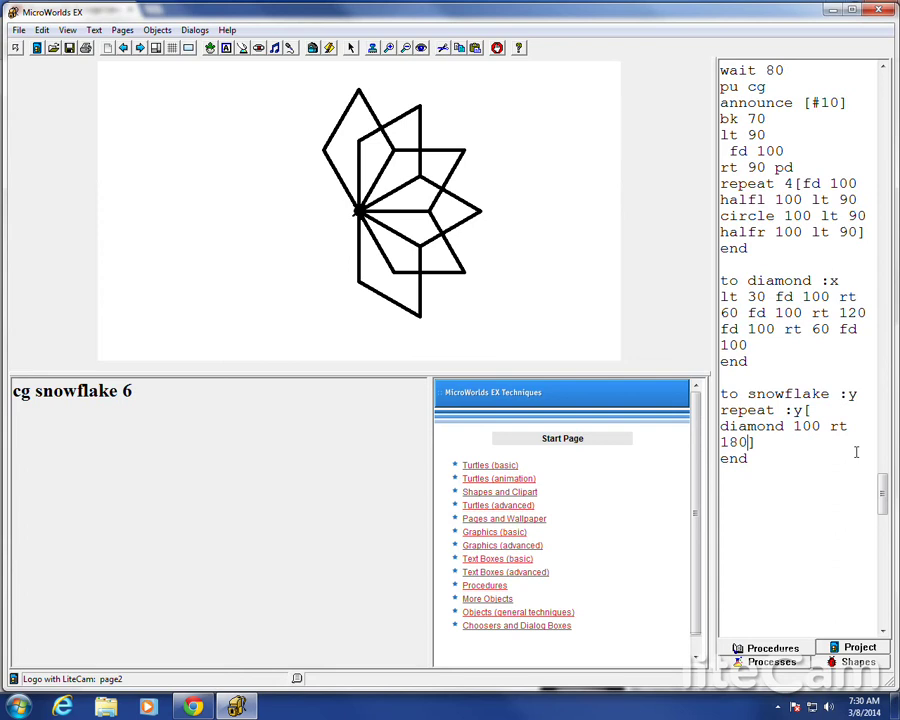
{"action": "type", "text": "rt 30"}
{"action": "left_click", "coordinate": [156, 393]}
{"action": "key", "text": "Return"}
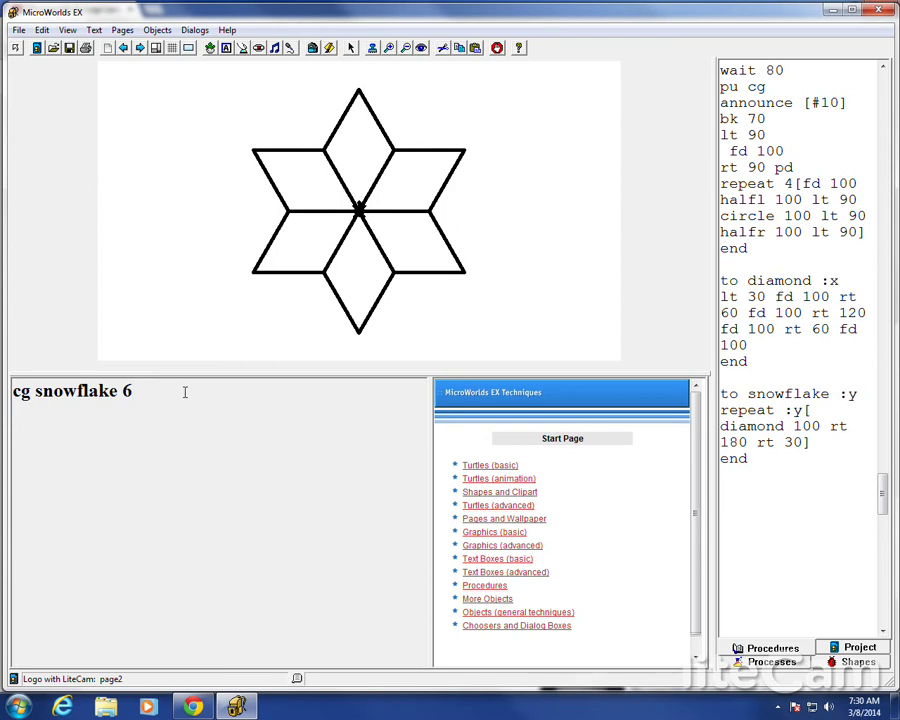
{"action": "left_click", "coordinate": [845, 281]}
Replace diamond's first turns, 30 and 60, with 180 / :x and 360 / :x.
{"action": "key", "text": "Right"}
{"action": "key", "text": "Right"}
{"action": "key", "text": "Right"}
{"action": "key", "text": "Right"}
{"action": "key", "text": "Right"}
{"action": "key", "text": "Right"}
{"action": "key", "text": "BackSpace"}
{"action": "key", "text": "BackSpace"}
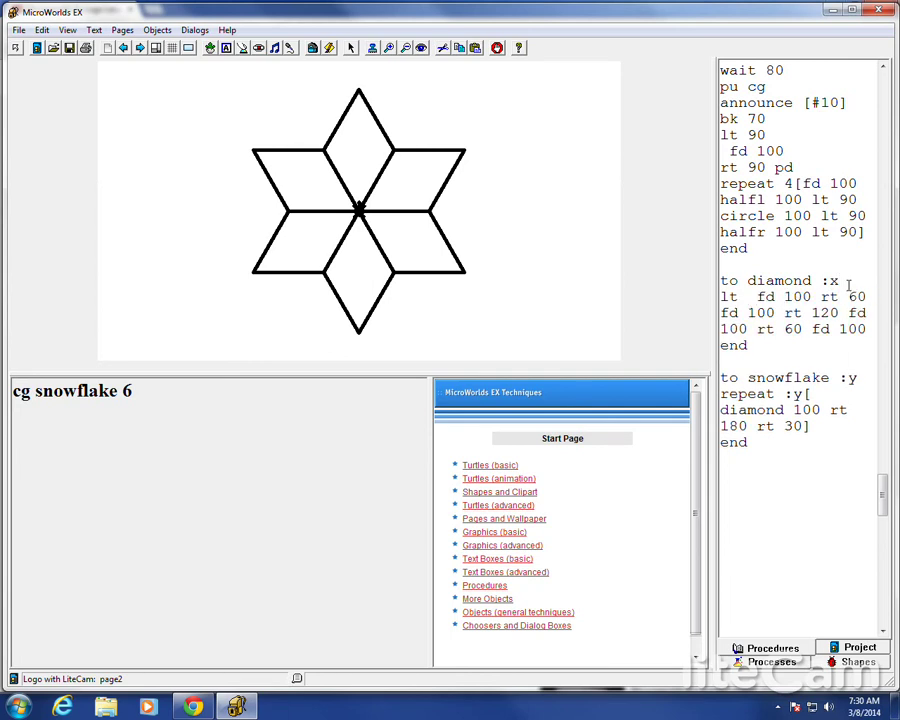
{"action": "type", "text": "360 / "}
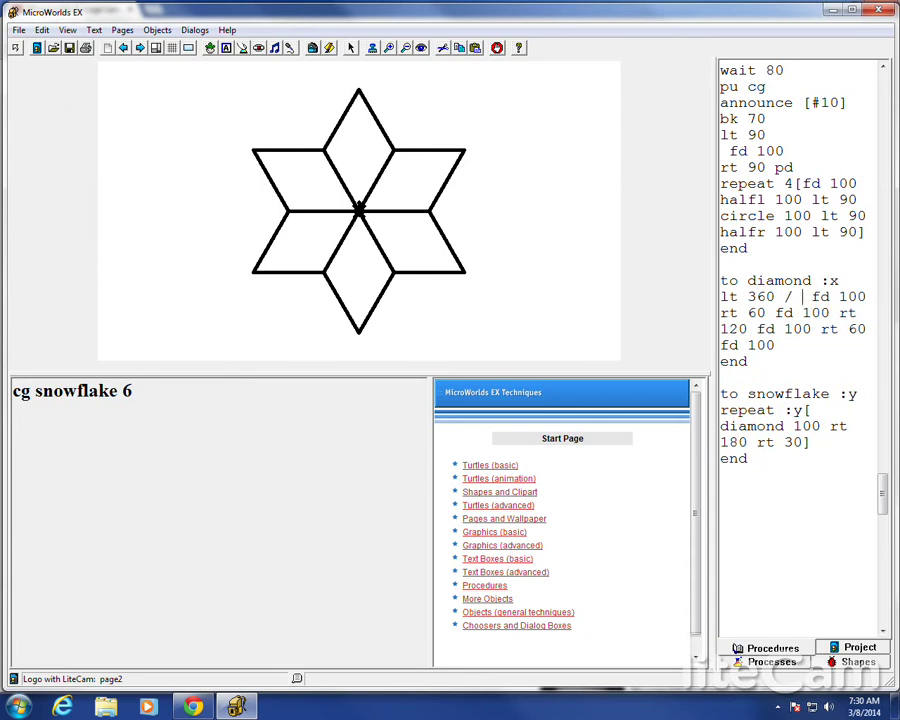
{"action": "type", "text": ":x"}
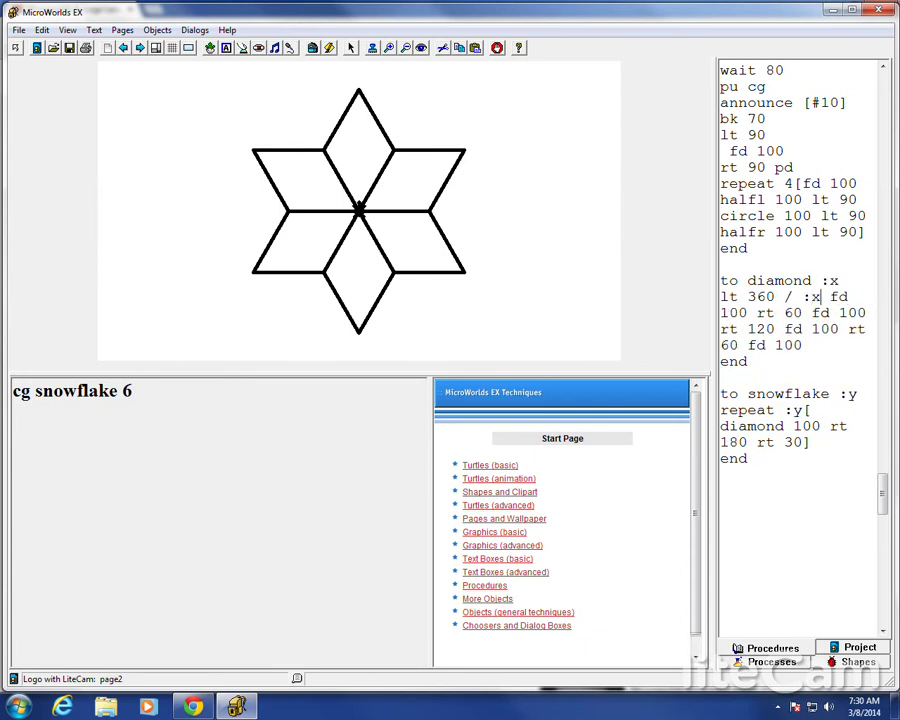
{"action": "key", "text": "Left"}
{"action": "key", "text": "Left"}
{"action": "key", "text": "Left"}
{"action": "key", "text": "Left"}
{"action": "key", "text": "Left"}
{"action": "key", "text": "Left"}
{"action": "key", "text": "Right"}
{"action": "key", "text": "BackSpace"}
{"action": "key", "text": "BackSpace"}
{"action": "key", "text": "BackSpace"}
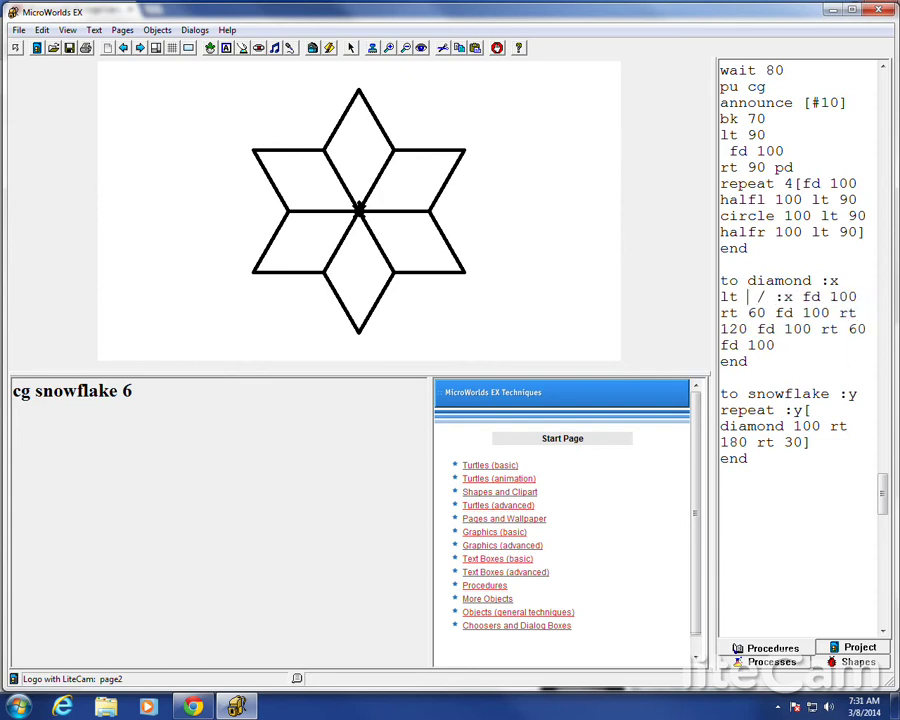
{"action": "type", "text": "180"}
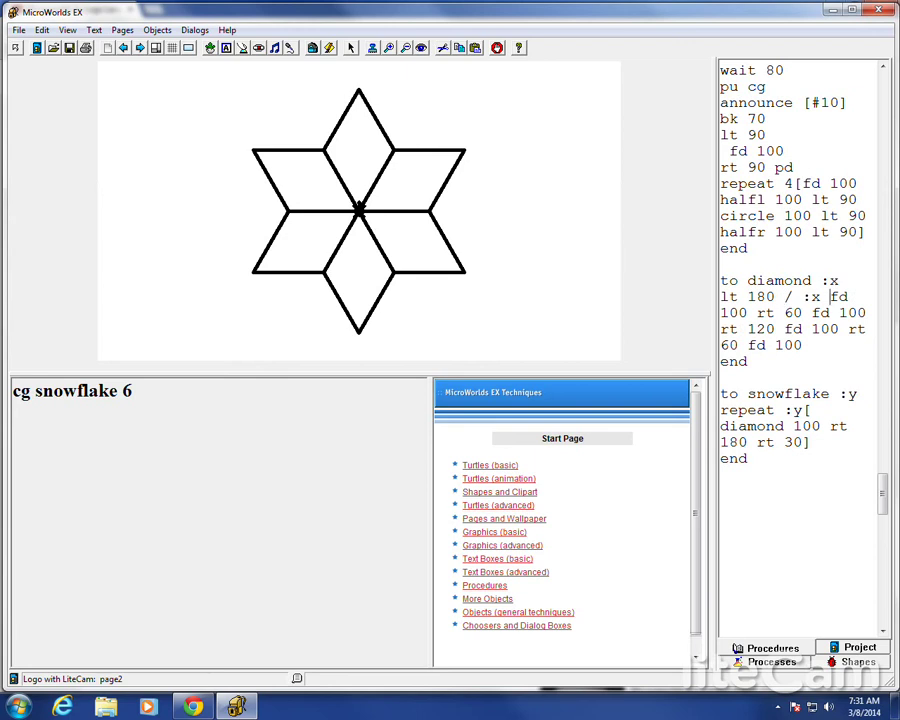
{"action": "key", "text": "Down"}
{"action": "key", "text": "Right"}
{"action": "key", "text": "Right"}
{"action": "key", "text": "Right"}
{"action": "key", "text": "Right"}
{"action": "key", "text": "Right"}
{"action": "key", "text": "Right"}
{"action": "key", "text": "BackSpace"}
{"action": "key", "text": "BackSpace"}
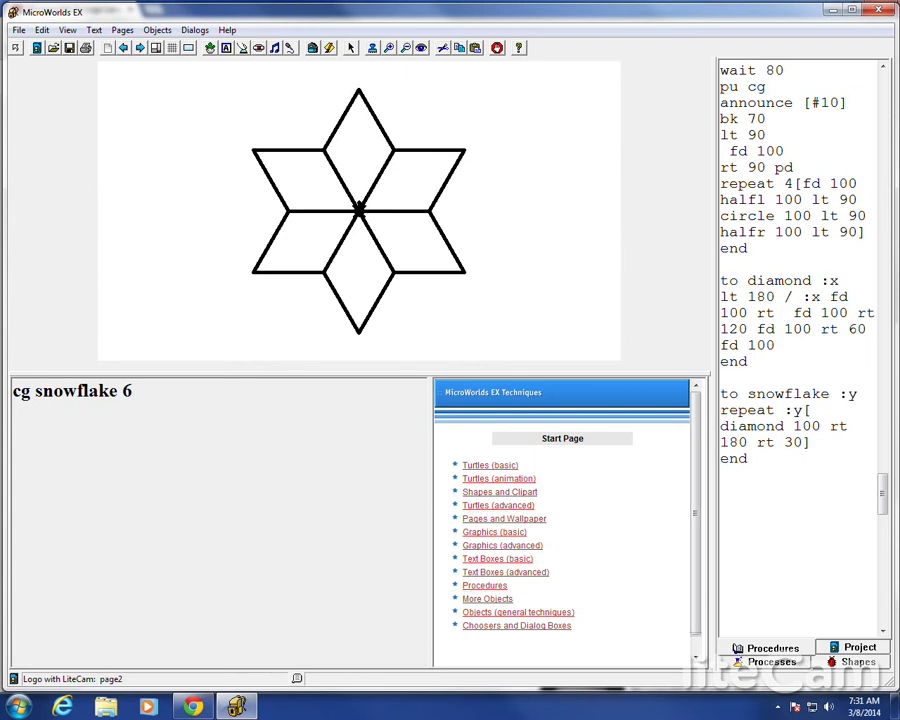
{"action": "type", "text": "360 :"}
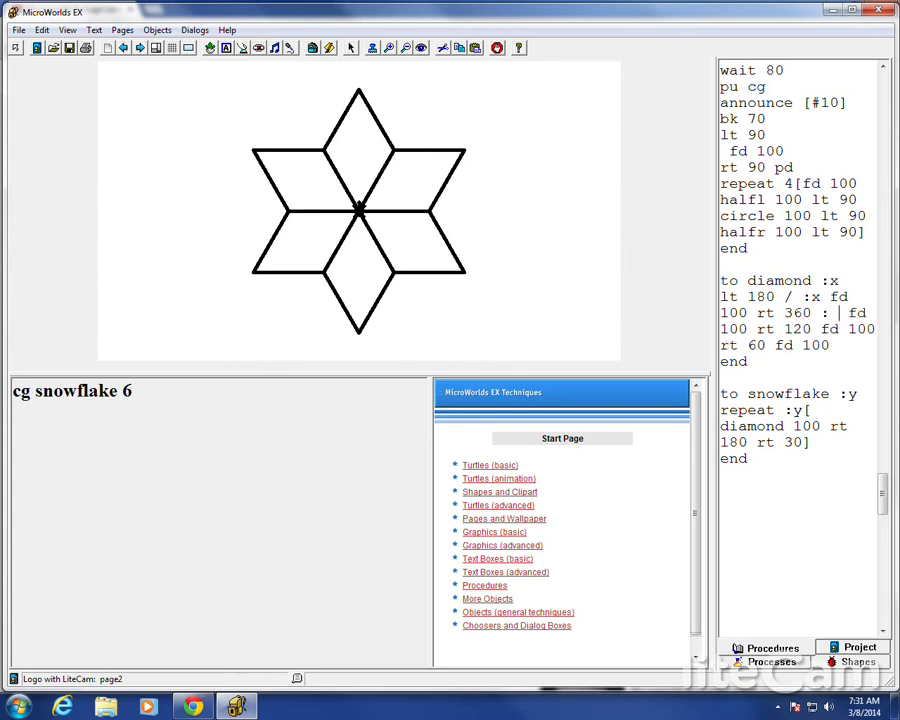
{"action": "key", "text": "BackSpace"}
{"action": "key", "text": "BackSpace"}
{"action": "type", "text": "/"}
{"action": "type", "text": " :x"}
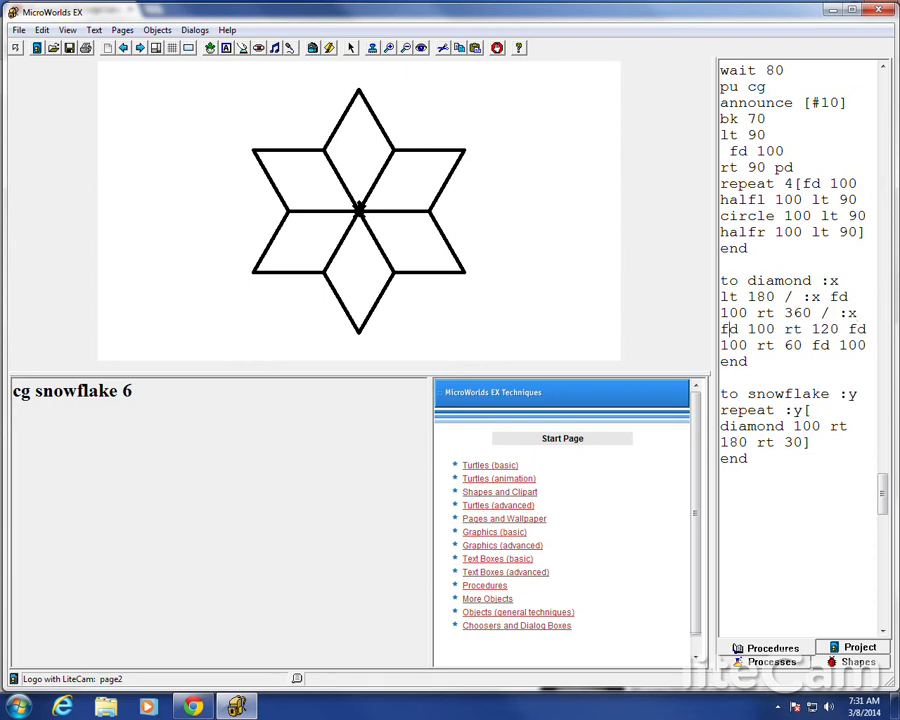
Replace the 120 and final 60 turns with 180 - 360 / :x and 360 / :x.
{"action": "key", "text": "Right"}
{"action": "key", "text": "Right"}
{"action": "key", "text": "Right"}
{"action": "key", "text": "Right"}
{"action": "key", "text": "Right"}
{"action": "key", "text": "Right"}
{"action": "key", "text": "Right"}
{"action": "key", "text": "Right"}
{"action": "key", "text": "Right"}
{"action": "key", "text": "Right"}
{"action": "key", "text": "Right"}
{"action": "key", "text": "Right"}
{"action": "key", "text": "BackSpace"}
{"action": "key", "text": "BackSpace"}
{"action": "key", "text": "BackSpace"}
{"action": "type", "text": "180 "}
{"action": "type", "text": "-"}
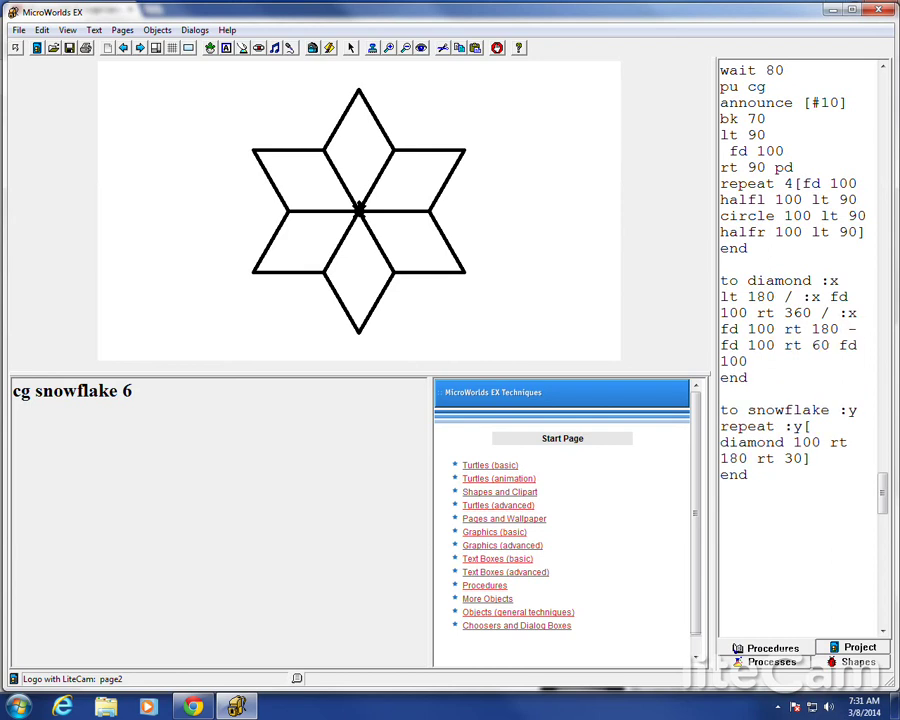
{"action": "type", "text": " 360 /"}
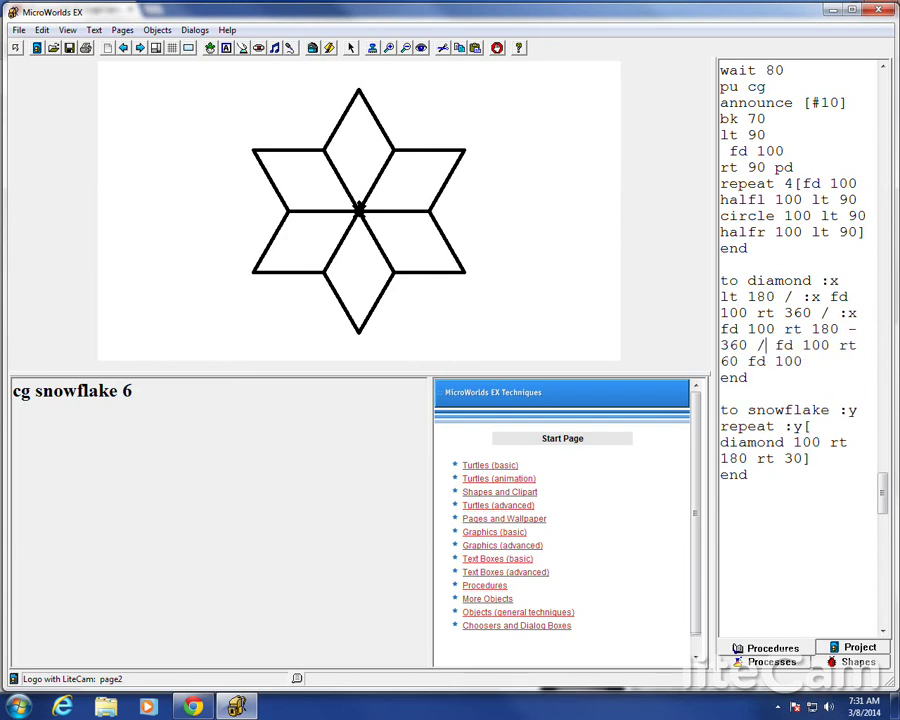
{"action": "type", "text": " :x"}
{"action": "key", "text": "Right"}
{"action": "key", "text": "Right"}
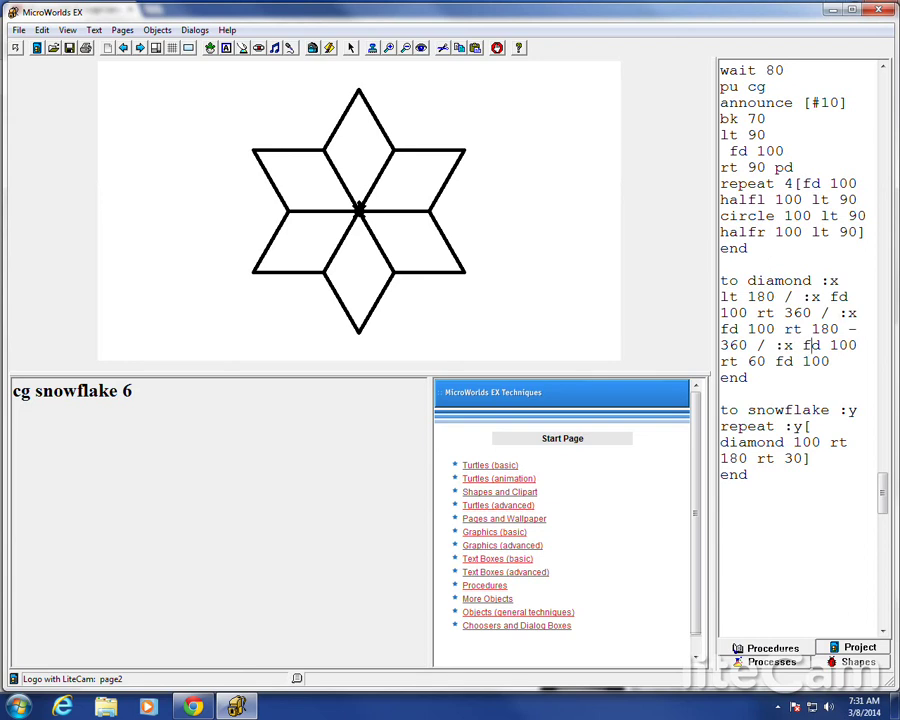
{"action": "key", "text": "Right"}
{"action": "key", "text": "Right"}
{"action": "key", "text": "Right"}
{"action": "key", "text": "Right"}
{"action": "key", "text": "Right"}
{"action": "key", "text": "Right"}
{"action": "key", "text": "Right"}
{"action": "key", "text": "Right"}
{"action": "key", "text": "BackSpace"}
{"action": "key", "text": "BackSpace"}
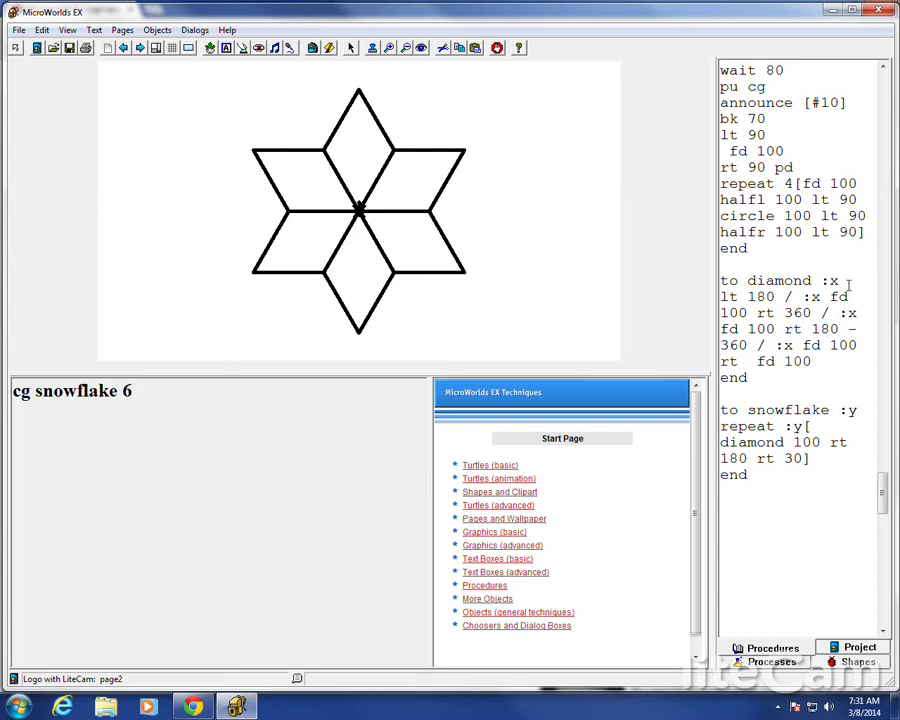
{"action": "type", "text": "rt 3"}
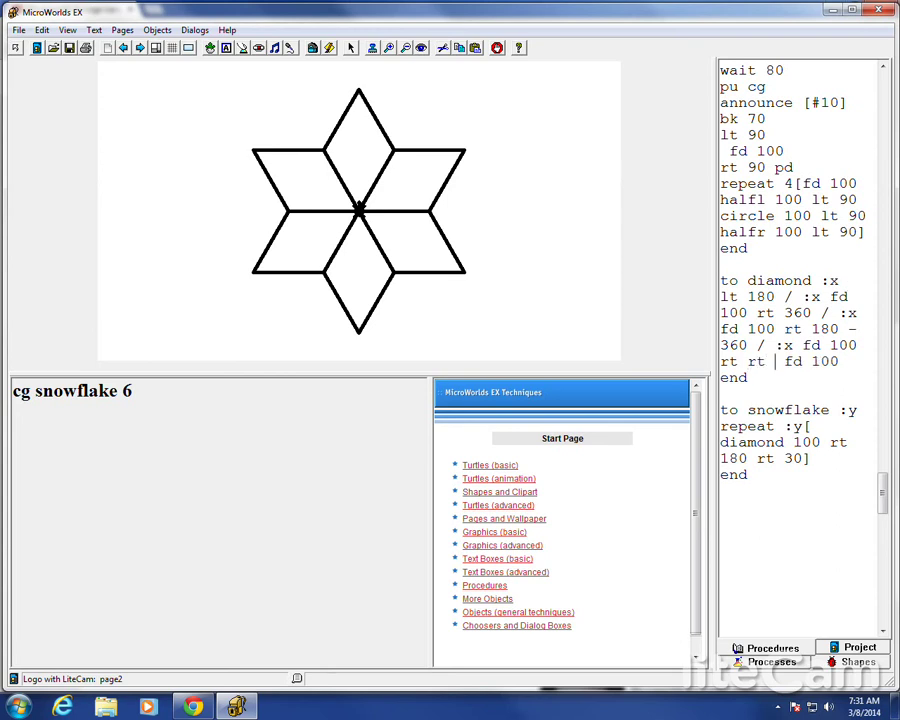
{"action": "type", "text": "60 /"}
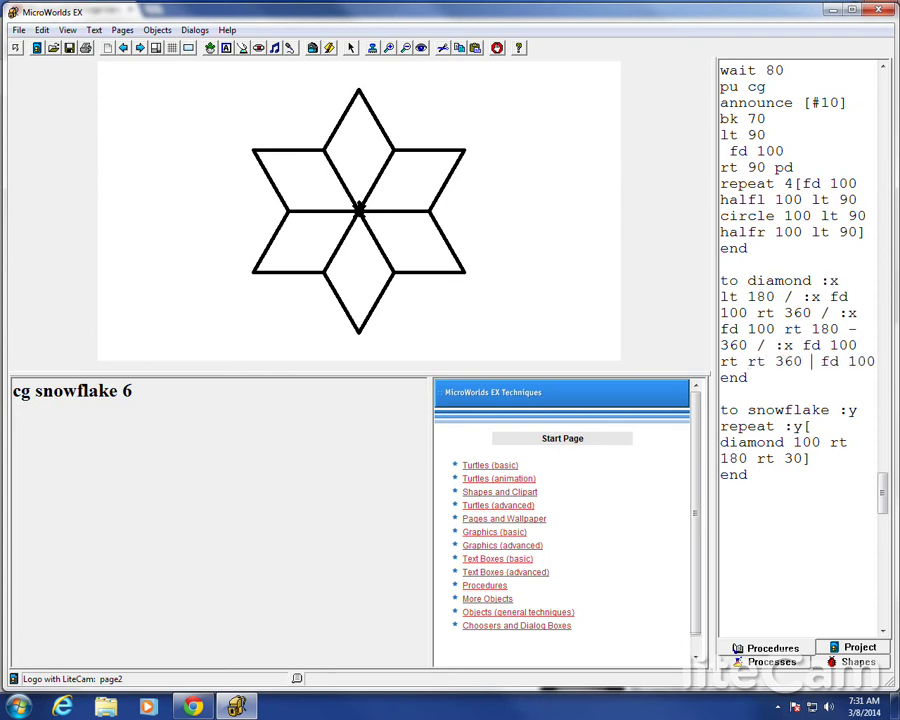
{"action": "key", "text": "BackSpace"}
{"action": "type", "text": ";"}
{"action": "key", "text": "BackSpace"}
{"action": "type", "text": "/ :x"}
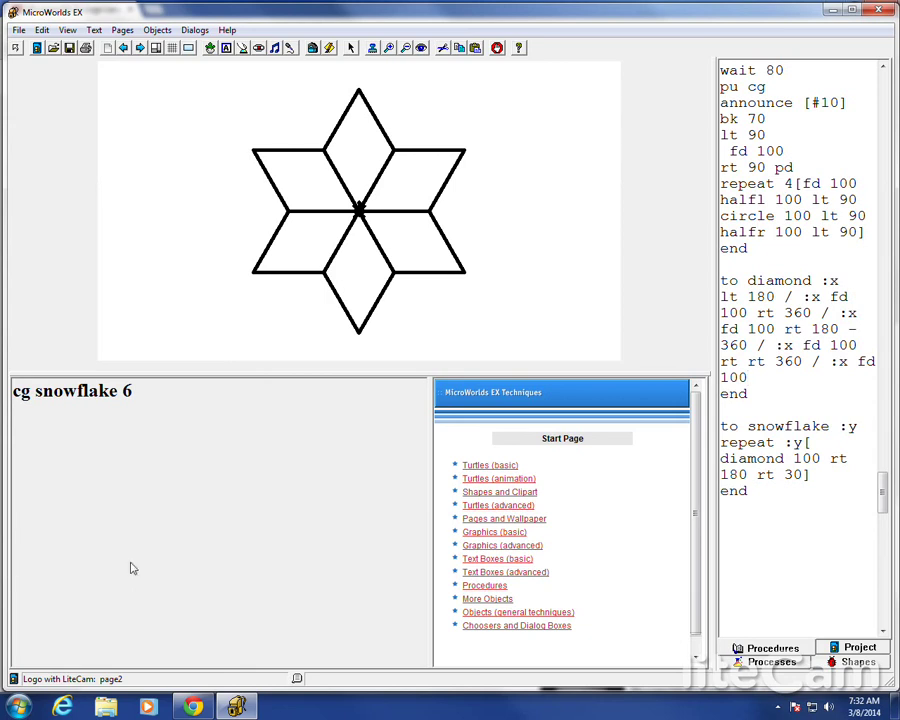
Run cg diamond 6, delete diamond's duplicate rt, and rerun the command.
{"action": "left_click", "coordinate": [140, 390]}
{"action": "key", "text": "BackSpace"}
{"action": "key", "text": "BackSpace"}
{"action": "key", "text": "BackSpace"}
{"action": "key", "text": "BackSpace"}
{"action": "key", "text": "BackSpace"}
{"action": "key", "text": "BackSpace"}
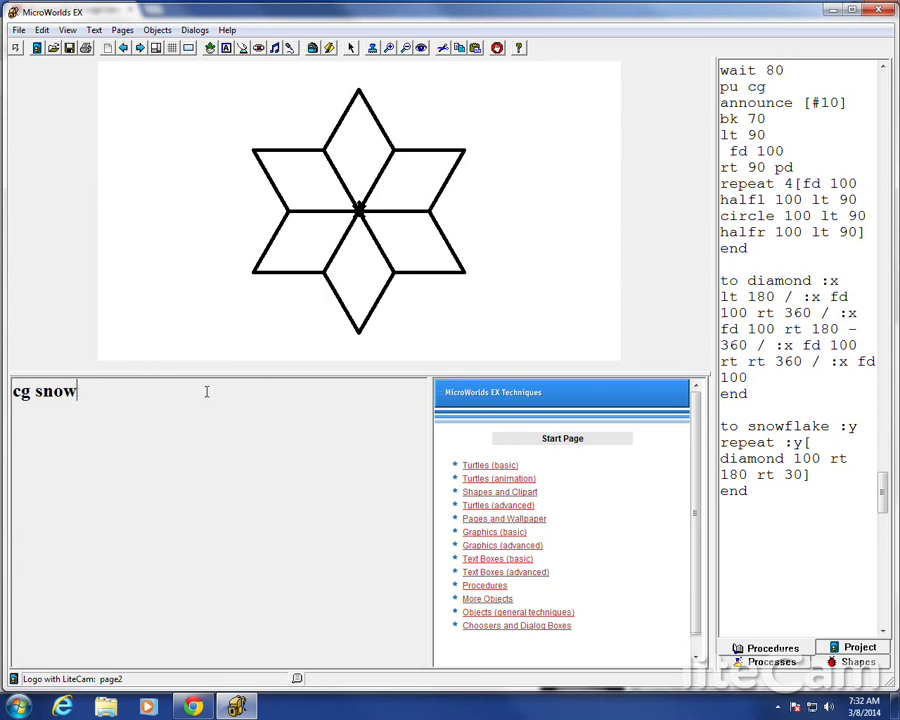
{"action": "key", "text": "BackSpace"}
{"action": "key", "text": "BackSpace"}
{"action": "key", "text": "BackSpace"}
{"action": "key", "text": "BackSpace"}
{"action": "type", "text": "dia"}
{"action": "type", "text": "mond 6"}
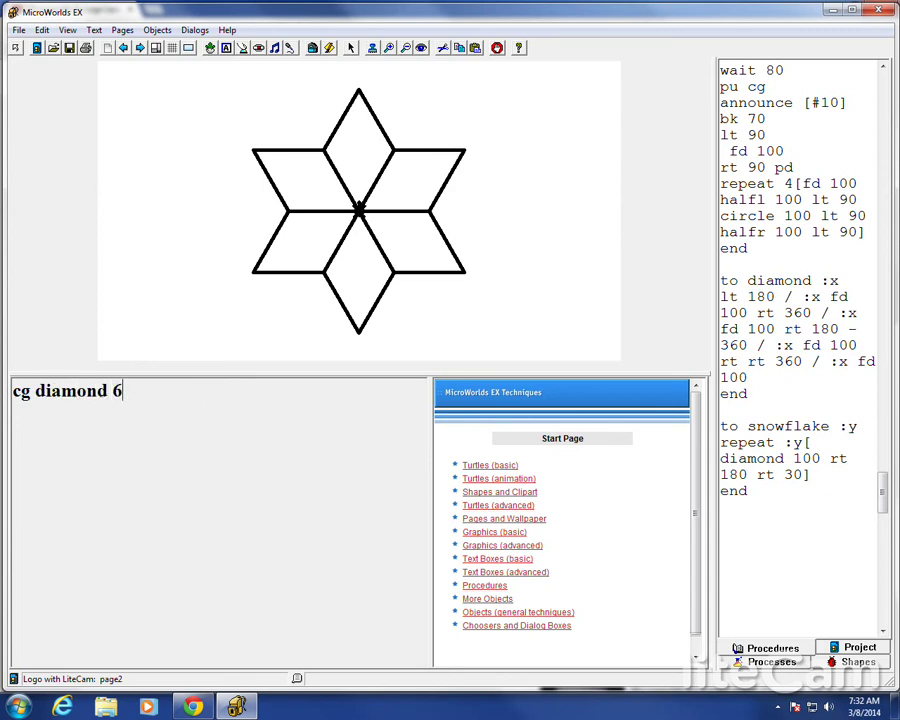
{"action": "key", "text": "Return"}
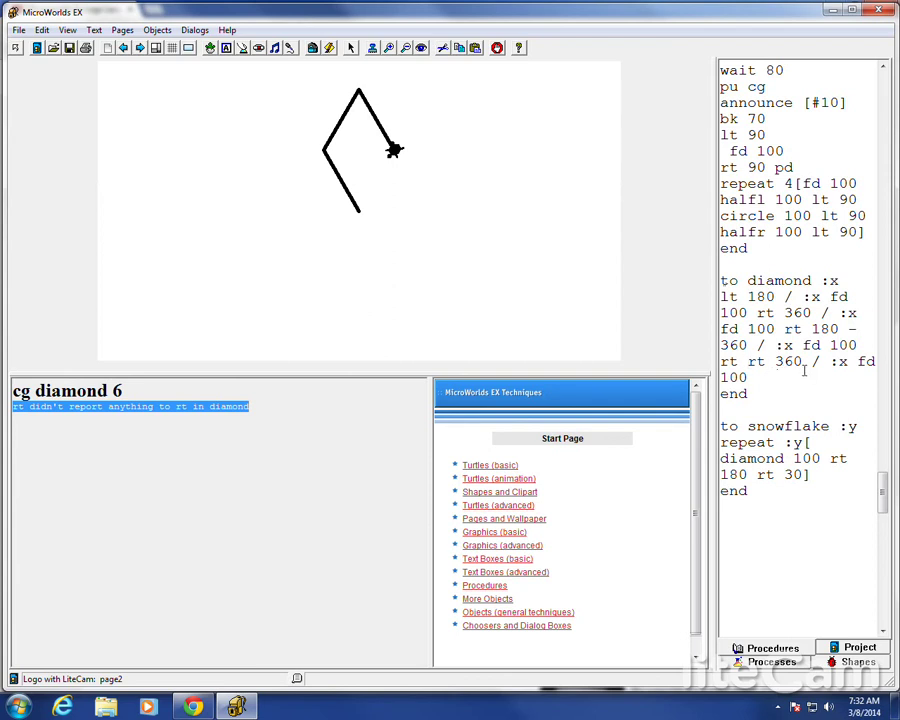
{"action": "key", "text": "Delete"}
{"action": "key", "text": "Delete"}
{"action": "key", "text": "Delete"}
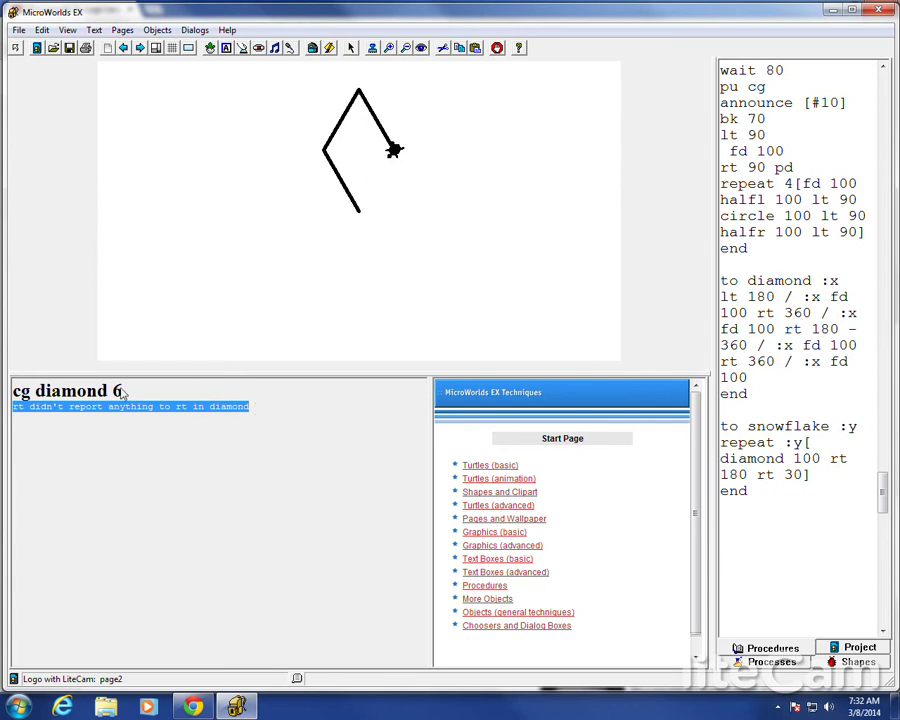
{"action": "key", "text": "BackSpace"}
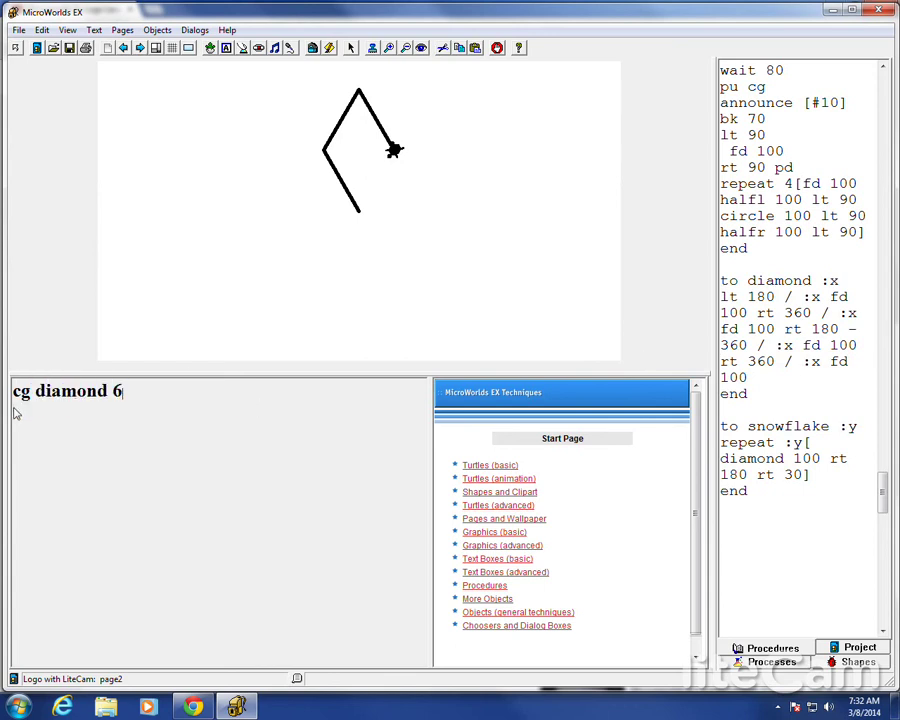
{"action": "key", "text": "Return"}
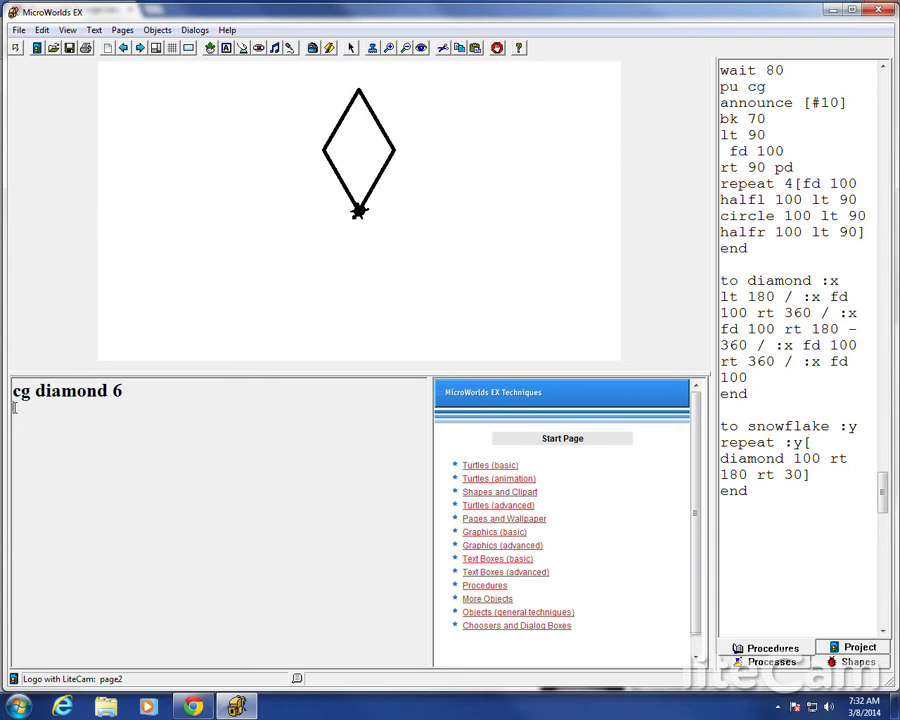
{"action": "key", "text": "Left"}
Run cg diamond with 8, 10 and 20, then erase the command back to cg.
{"action": "key", "text": "Delete"}
{"action": "type", "text": "8"}
{"action": "key", "text": "Return"}
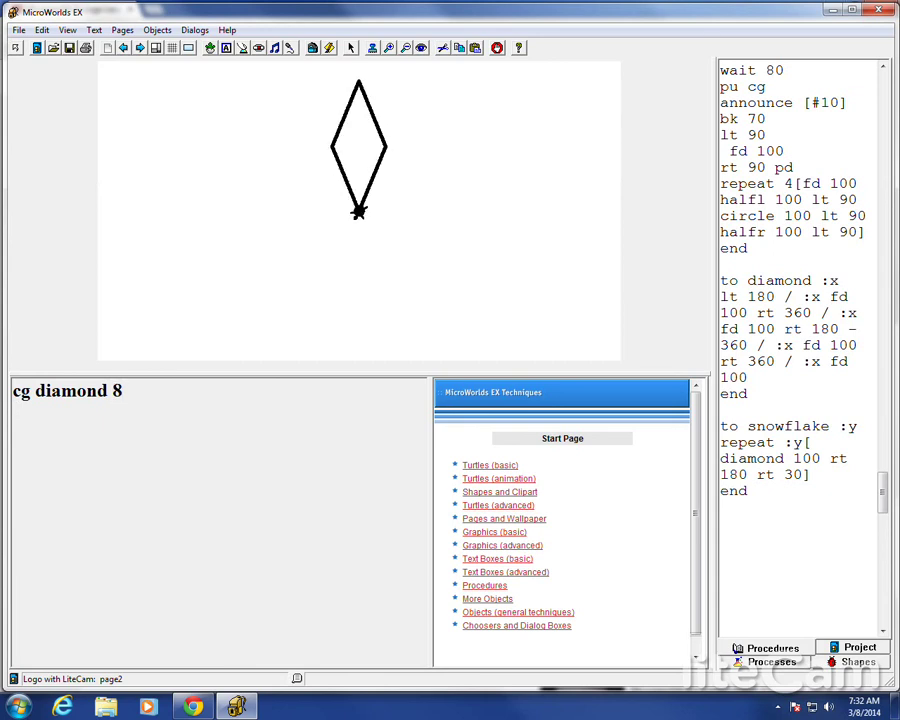
{"action": "key", "text": "BackSpace"}
{"action": "type", "text": "10"}
{"action": "key", "text": "Return"}
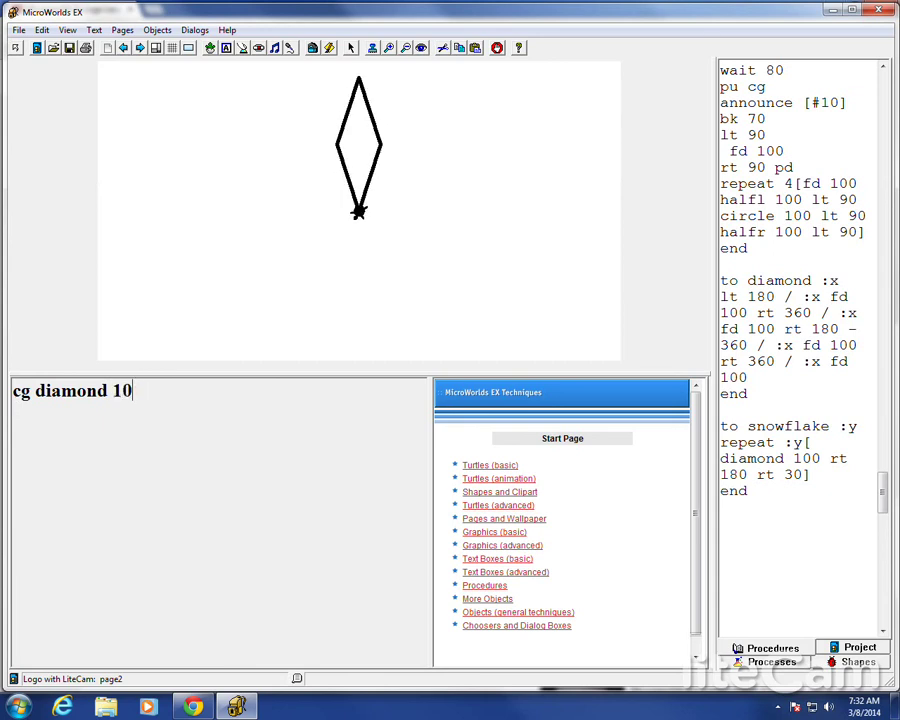
{"action": "key", "text": "BackSpace"}
{"action": "key", "text": "BackSpace"}
{"action": "type", "text": "20"}
{"action": "key", "text": "Return"}
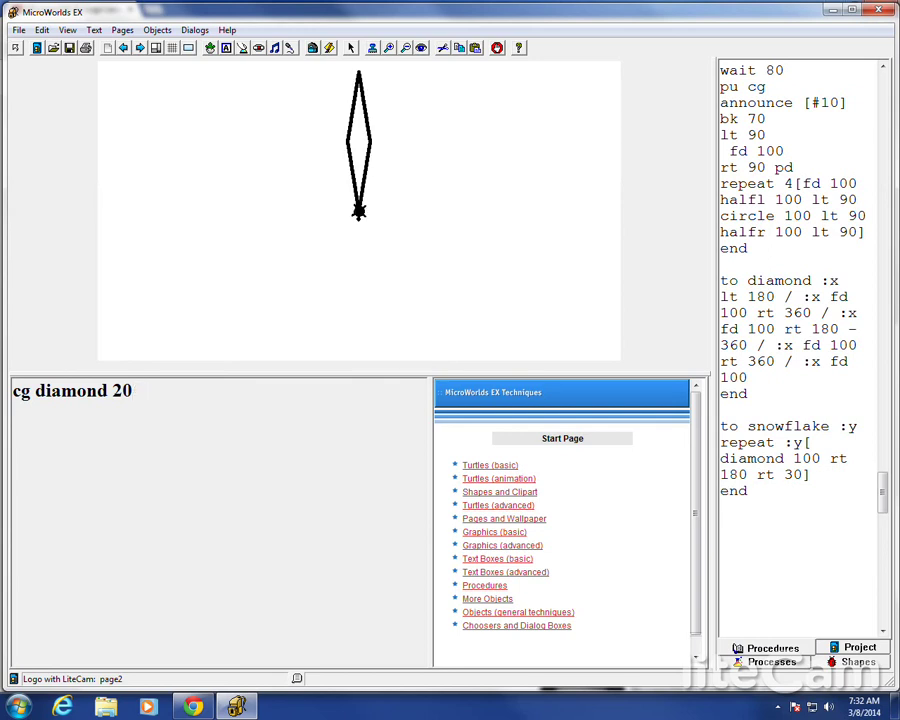
{"action": "key", "text": "BackSpace"}
{"action": "key", "text": "BackSpace"}
{"action": "key", "text": "BackSpace"}
{"action": "key", "text": "BackSpace"}
{"action": "key", "text": "BackSpace"}
{"action": "key", "text": "BackSpace"}
{"action": "key", "text": "BackSpace"}
{"action": "key", "text": "BackSpace"}
{"action": "key", "text": "BackSpace"}
{"action": "key", "text": "BackSpace"}
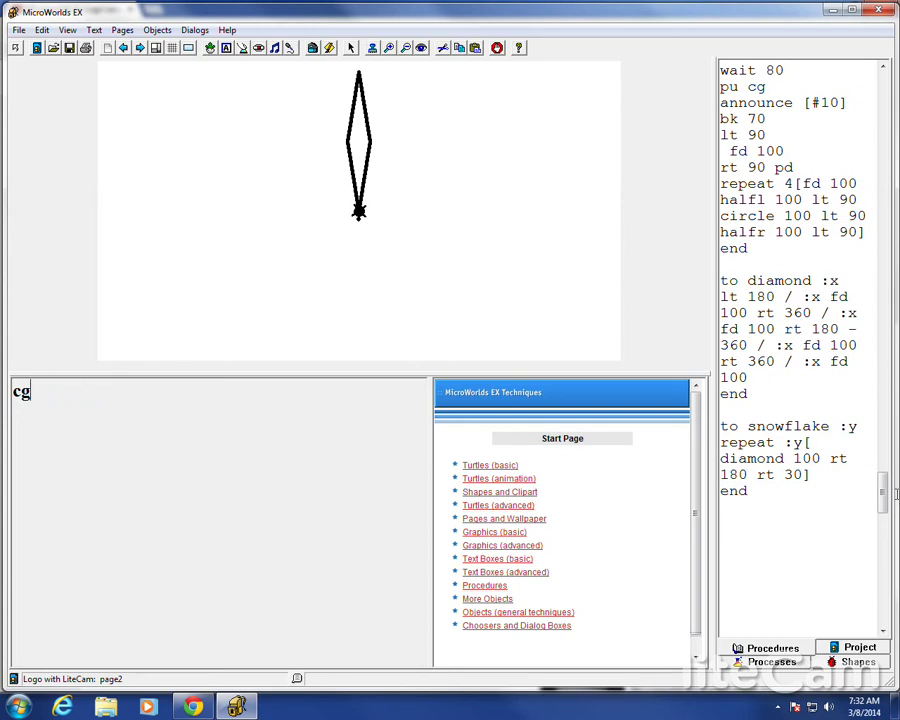
{"action": "left_click_drag", "start_coordinate": [883, 490], "coordinate": [883, 500]}
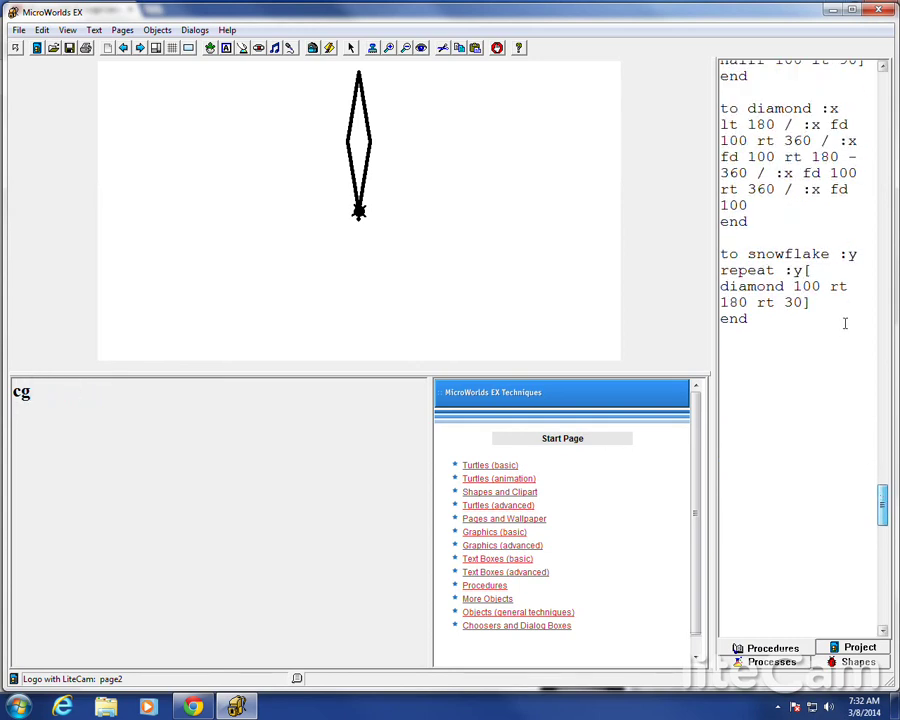
Change snowflake's diamond 100 call to diamond :y.
{"action": "left_click", "coordinate": [830, 270]}
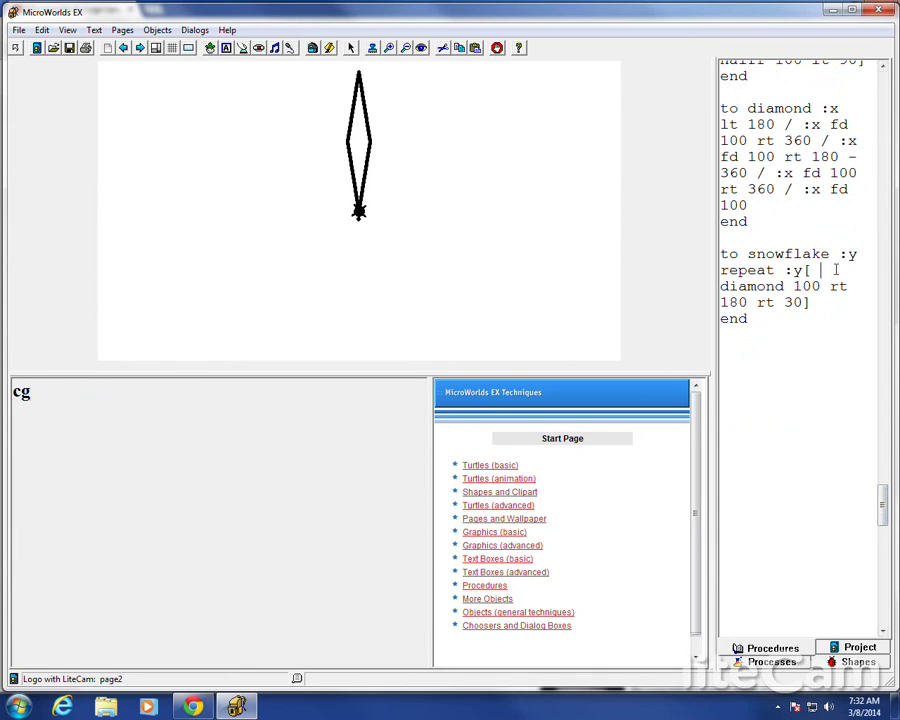
{"action": "key", "text": "Right"}
{"action": "key", "text": "Right"}
{"action": "key", "text": "Right"}
{"action": "key", "text": "Right"}
{"action": "key", "text": "Right"}
{"action": "key", "text": "Right"}
{"action": "key", "text": "Right"}
{"action": "key", "text": "Right"}
{"action": "key", "text": "Right"}
{"action": "key", "text": "Right"}
{"action": "key", "text": "Right"}
{"action": "key", "text": "BackSpace"}
{"action": "key", "text": "BackSpace"}
{"action": "key", "text": "BackSpace"}
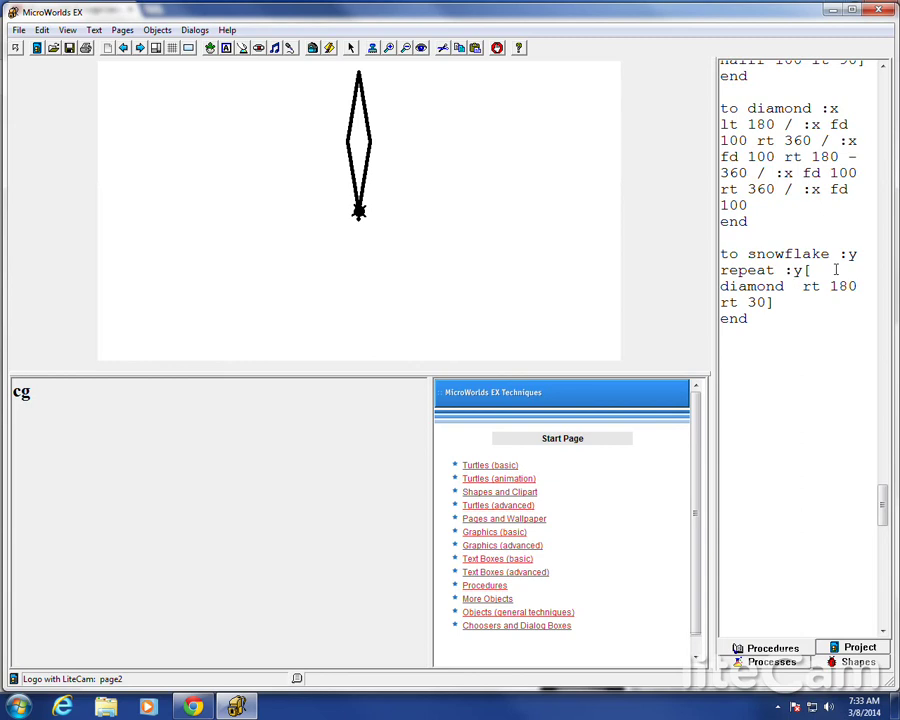
{"action": "type", "text": ":x"}
{"action": "key", "text": "BackSpace"}
{"action": "key", "text": "BackSpace"}
{"action": "type", "text": ":y"}
Replace the fixed rt 30 turn with rt 180 / :x.
{"action": "key", "text": "Right"}
{"action": "key", "text": "Right"}
{"action": "key", "text": "Right"}
{"action": "key", "text": "Right"}
{"action": "key", "text": "Right"}
{"action": "key", "text": "Right"}
{"action": "key", "text": "Right"}
{"action": "key", "text": "Right"}
{"action": "key", "text": "Right"}
{"action": "key", "text": "Right"}
{"action": "key", "text": "Delete"}
{"action": "key", "text": "BackSpace"}
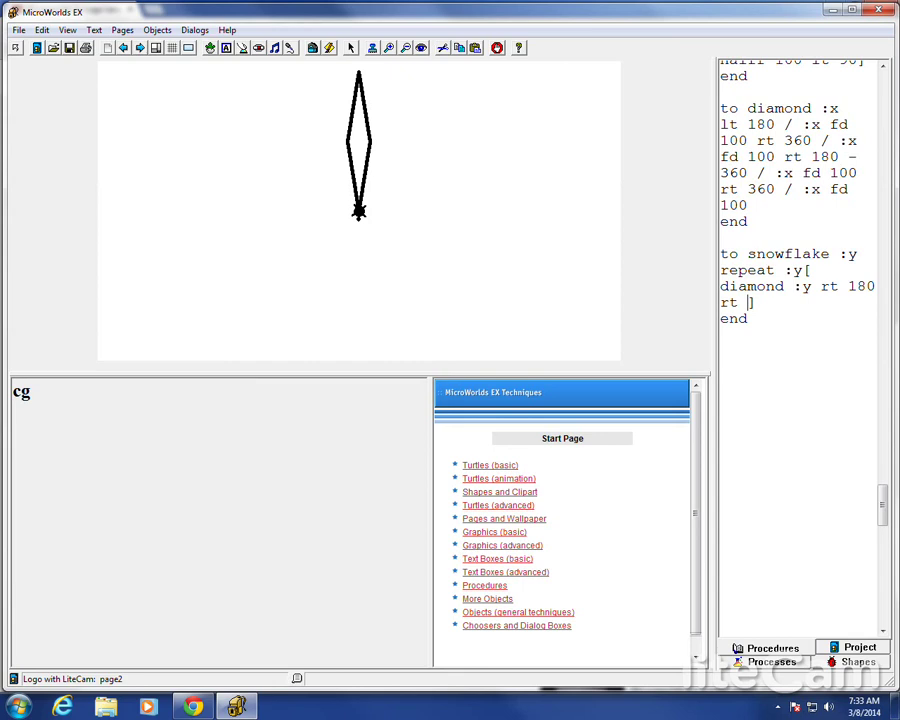
{"action": "type", "text": "lt"}
{"action": "key", "text": "BackSpace"}
{"action": "key", "text": "BackSpace"}
{"action": "type", "text": "rt "}
{"action": "type", "text": "180 :"}
{"action": "key", "text": "BackSpace"}
{"action": "type", "text": "/ :x"}
Run cg snowflake 6, change the undefined :x to :y, and rerun it.
{"action": "left_click", "coordinate": [37, 390]}
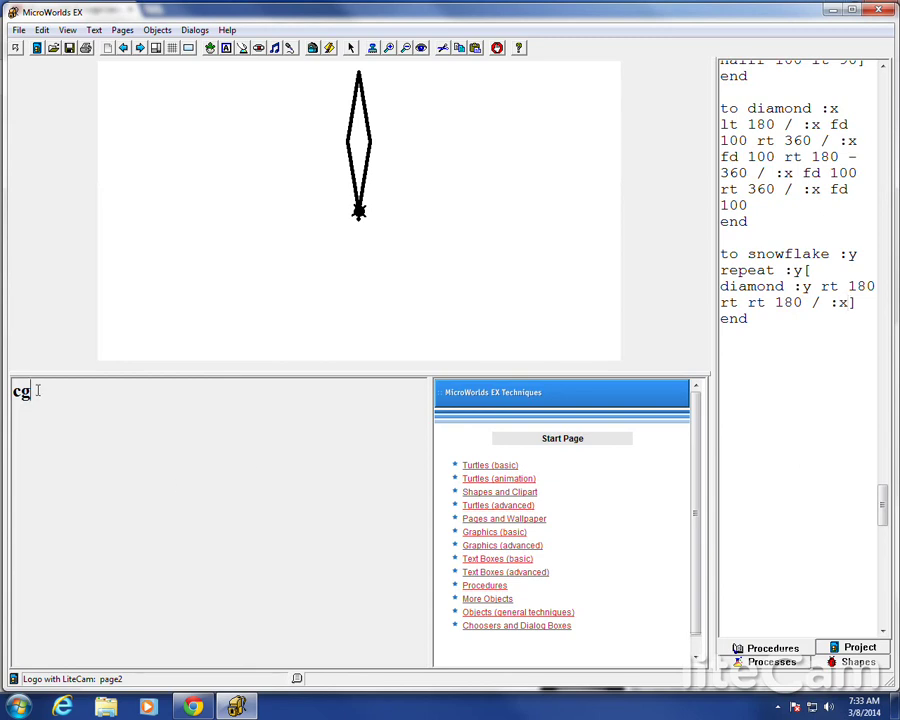
{"action": "key", "text": "Return"}
{"action": "type", "text": "s"}
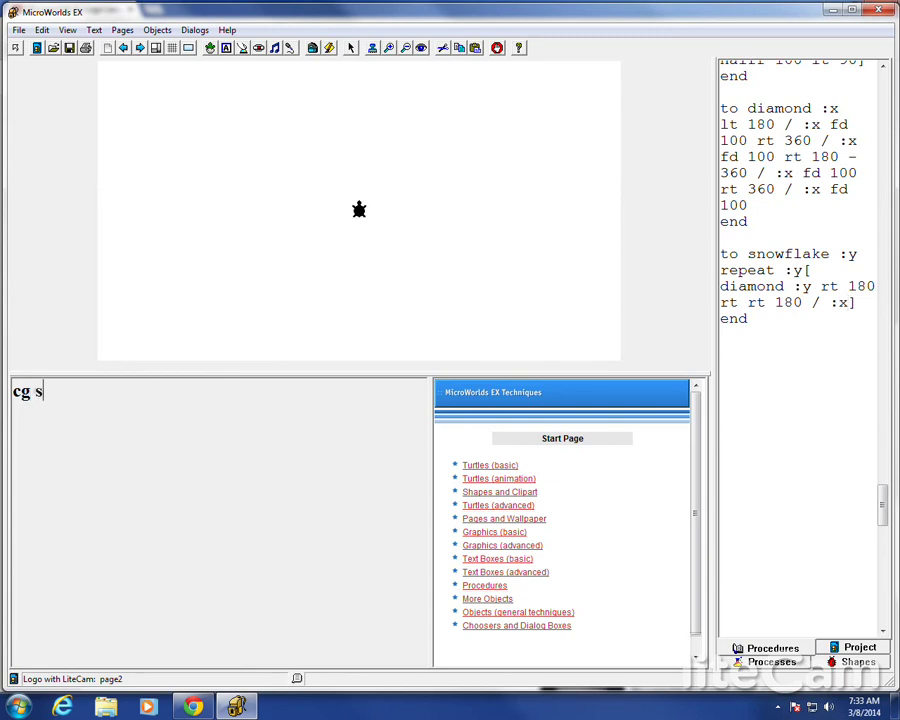
{"action": "type", "text": "nowfla"}
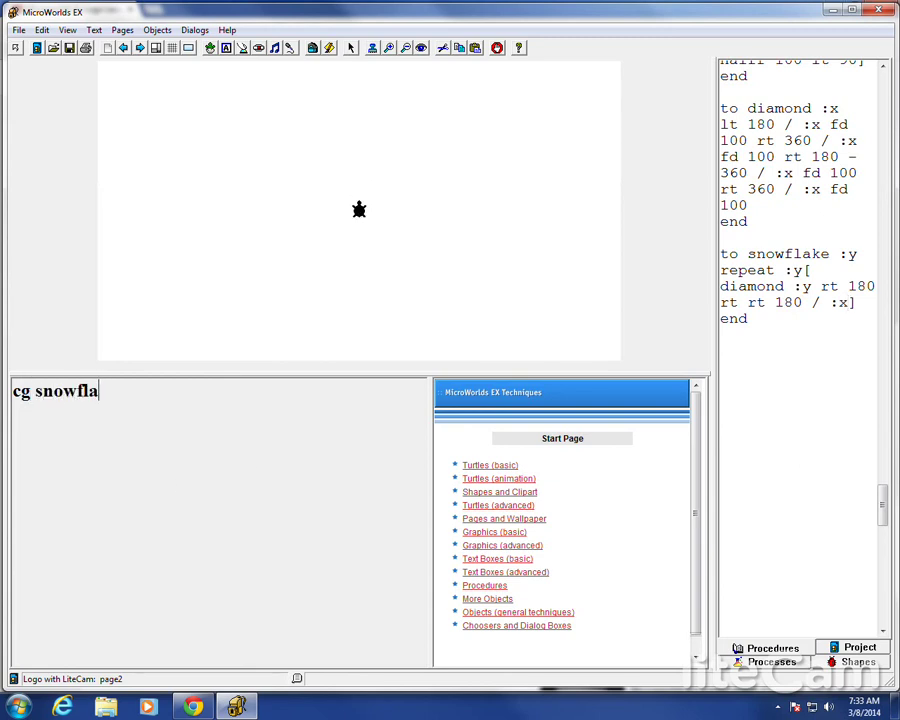
{"action": "type", "text": "ke 6"}
{"action": "key", "text": "Return"}
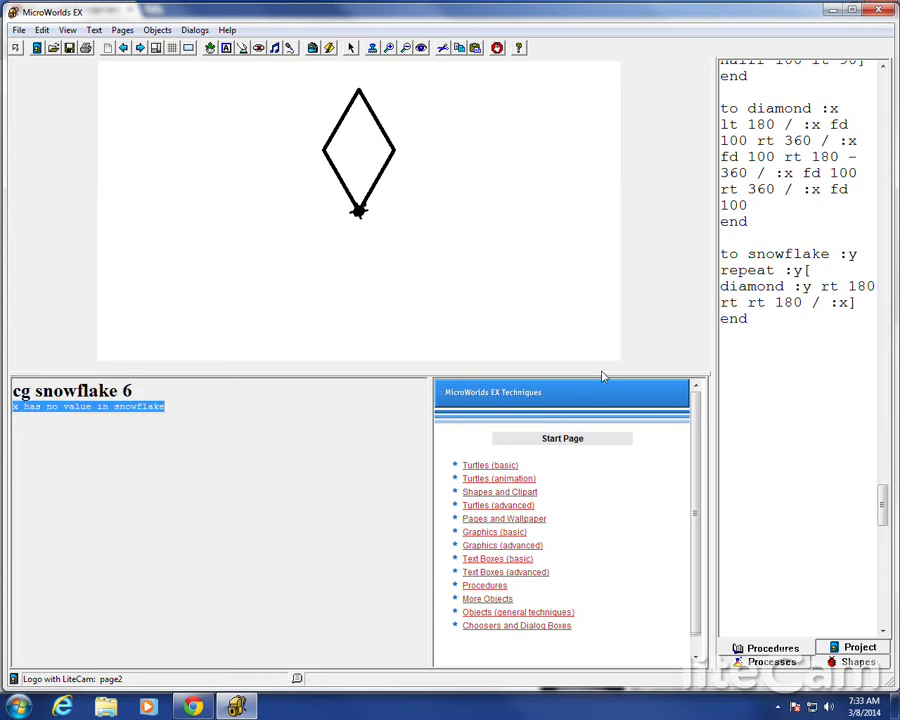
{"action": "left_click", "coordinate": [850, 303]}
{"action": "key", "text": "BackSpace"}
{"action": "type", "text": "y"}
{"action": "key", "text": "BackSpace"}
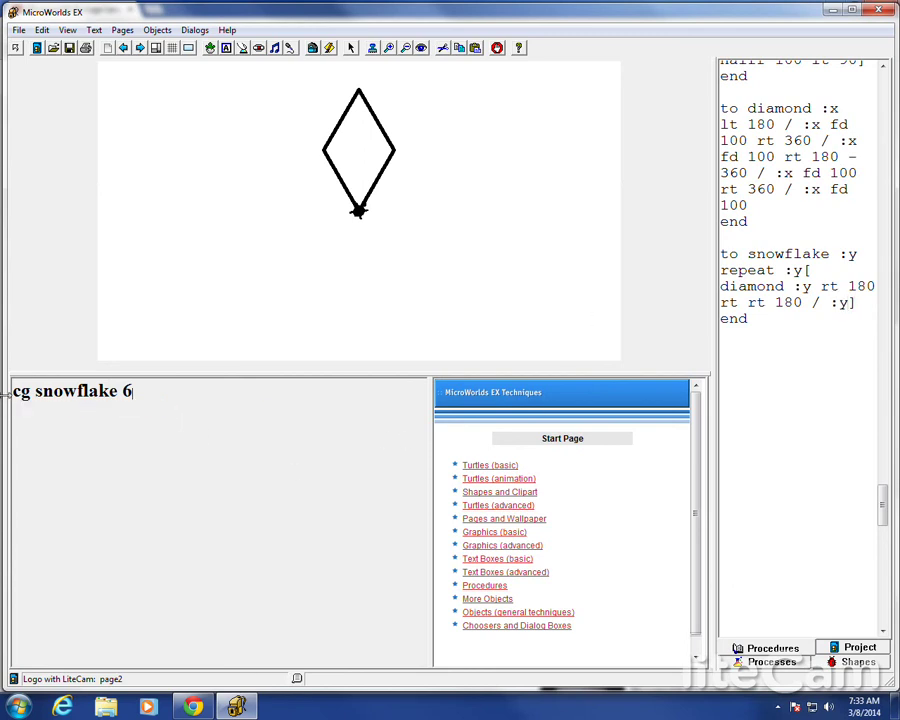
{"action": "key", "text": "Return"}
Delete the duplicated rt in snowflake and clear the rt error message.
{"action": "left_click", "coordinate": [270, 406]}
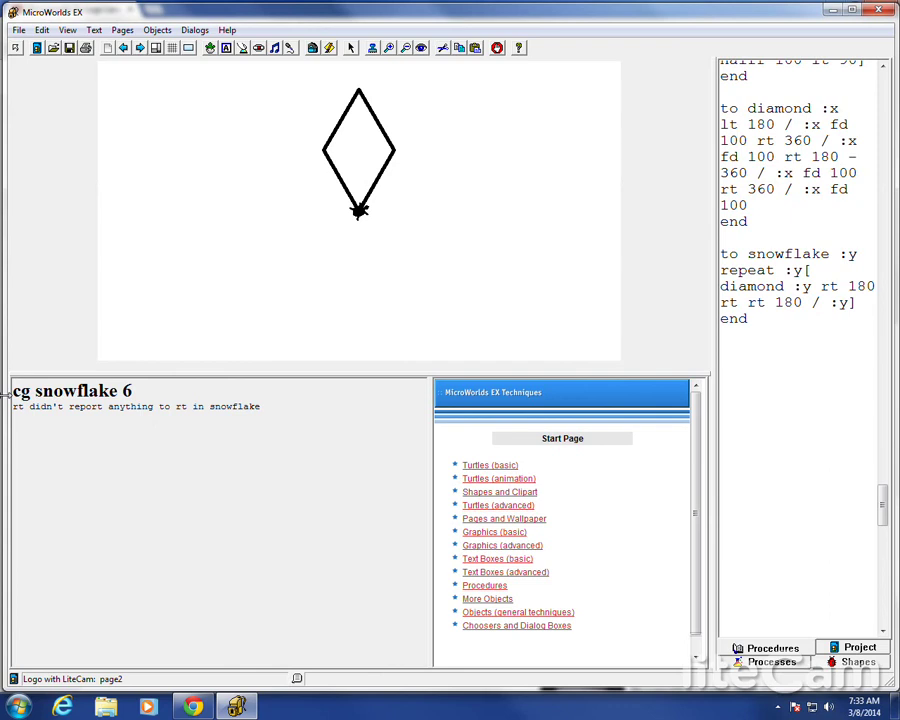
{"action": "left_click", "coordinate": [748, 302]}
{"action": "key", "text": "BackSpace"}
{"action": "key", "text": "BackSpace"}
{"action": "key", "text": "BackSpace"}
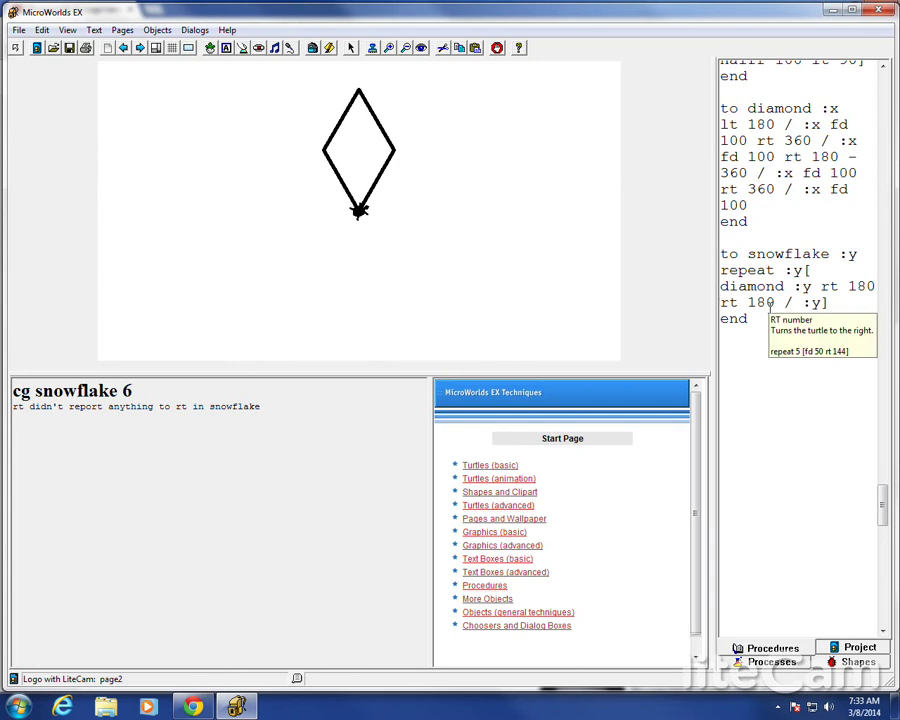
{"action": "mouse_move", "coordinate": [285, 408]}
{"action": "left_mouse_down"}
{"action": "mouse_move", "coordinate": [15, 420]}
{"action": "mouse_move", "coordinate": [14, 408]}
{"action": "left_mouse_up"}
{"action": "key", "text": "Delete"}
Rerun cg snowflake 6, then run it with 8 points.
{"action": "key", "text": "BackSpace"}
{"action": "key", "text": "Return"}
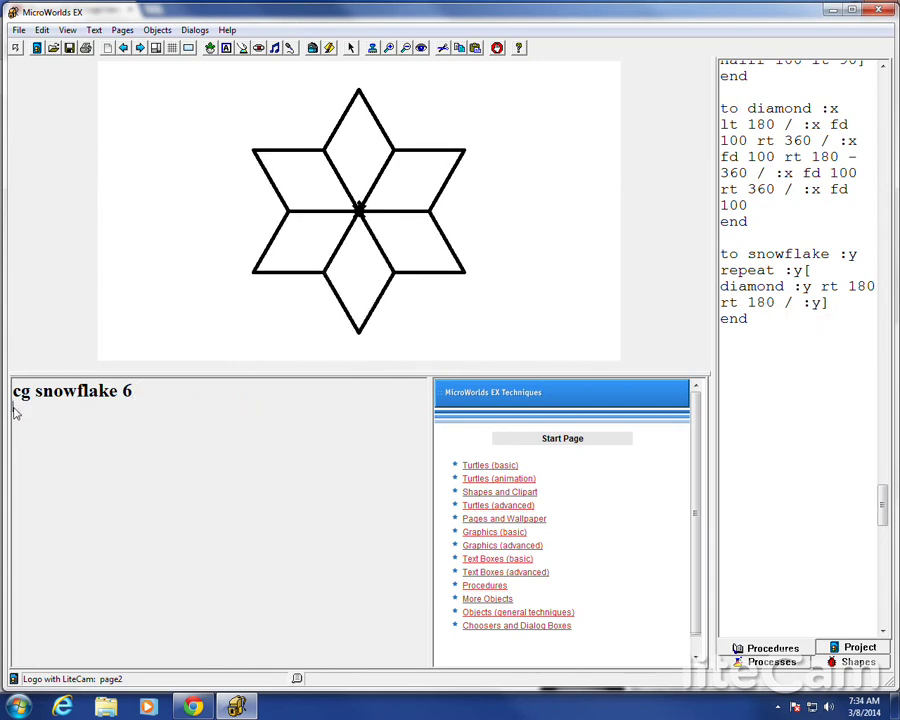
{"action": "key", "text": "BackSpace"}
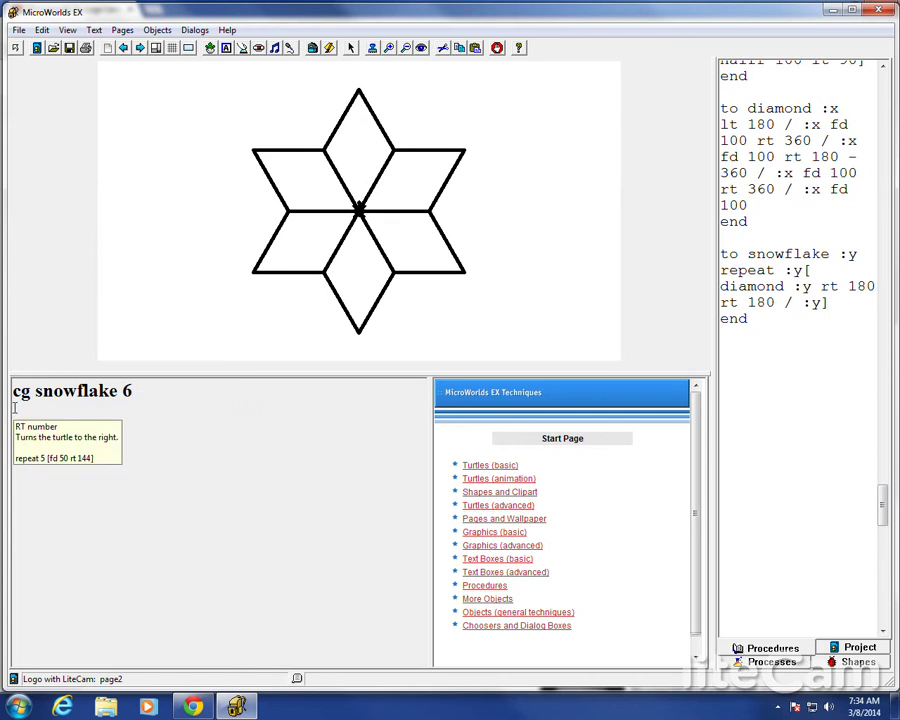
{"action": "key", "text": "BackSpace"}
{"action": "type", "text": "8"}
{"action": "key", "text": "Return"}
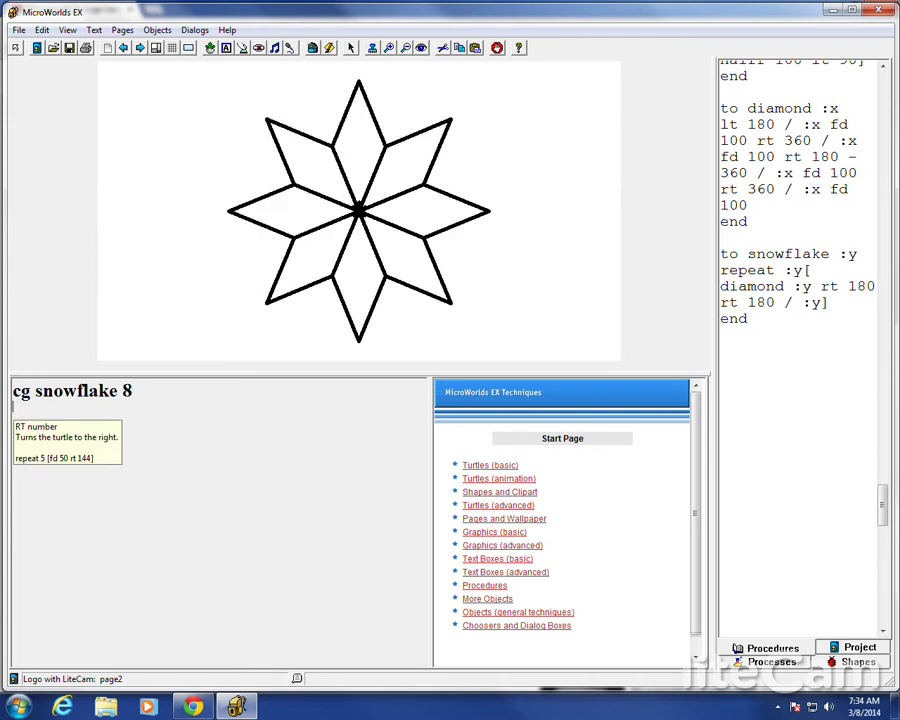
Draw the 10-point and 20-point snowflakes.
{"action": "key", "text": "BackSpace"}
{"action": "key", "text": "BackSpace"}
{"action": "type", "text": "10"}
{"action": "key", "text": "Return"}
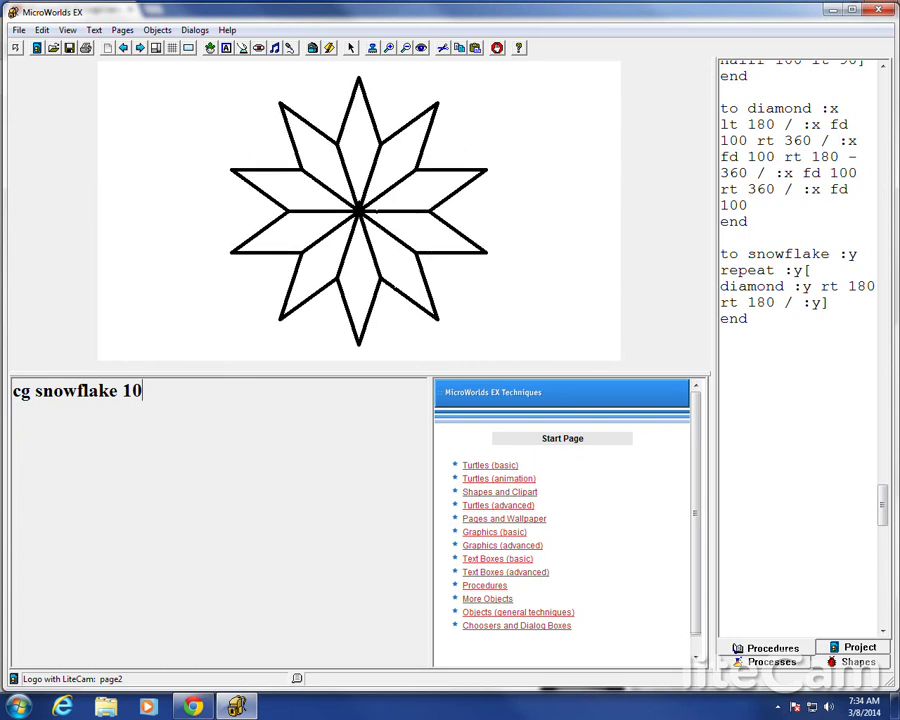
{"action": "key", "text": "BackSpace"}
{"action": "key", "text": "BackSpace"}
{"action": "type", "text": "20"}
{"action": "key", "text": "Return"}
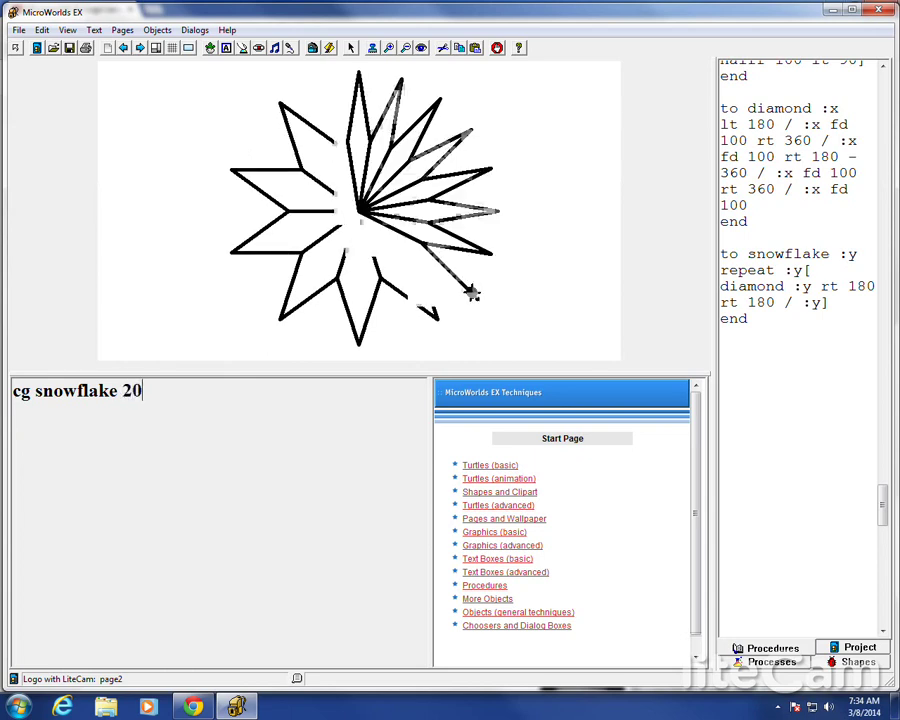
{"action": "key", "text": "BackSpace"}
{"action": "key", "text": "BackSpace"}
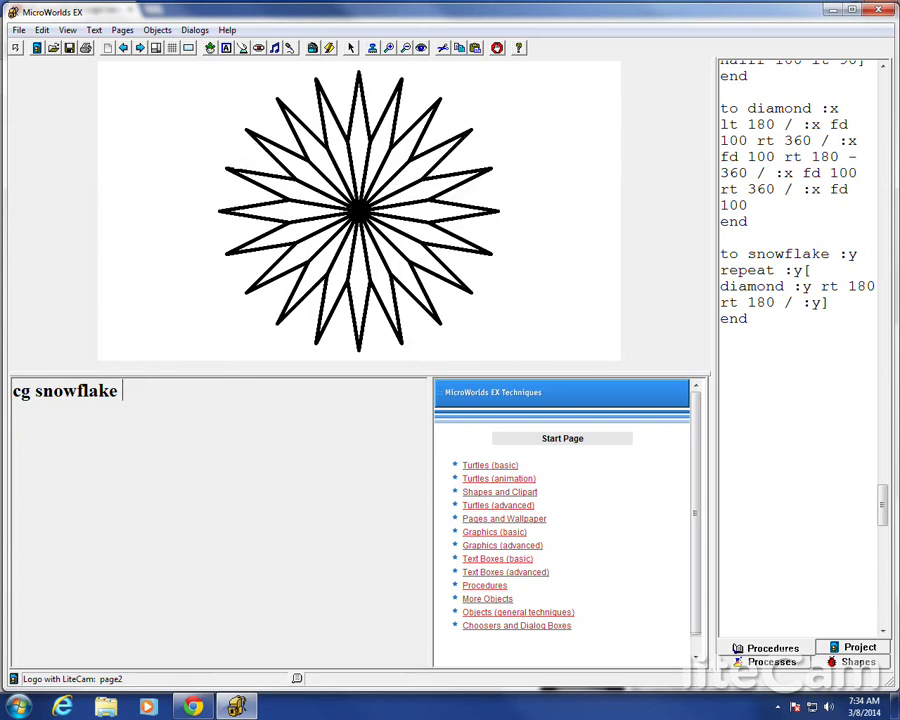
{"action": "type", "text": "30"}
Draw the 30-point and 100-point snowflakes.
{"action": "key", "text": "Return"}
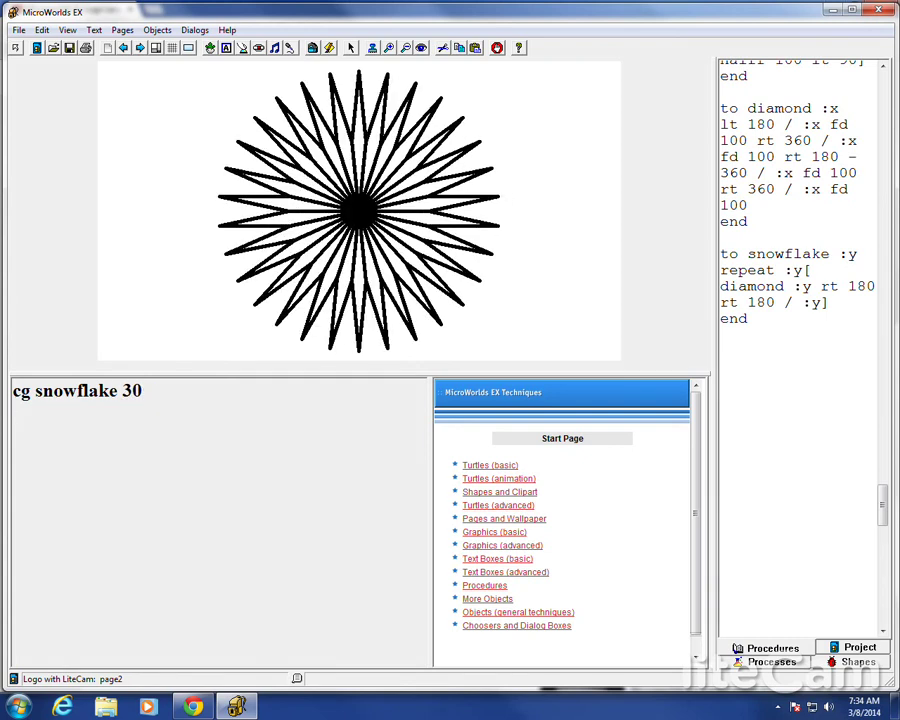
{"action": "key", "text": "Up"}
{"action": "key", "text": "Left"}
{"action": "key", "text": "BackSpace"}
{"action": "type", "text": "10"}
{"action": "key", "text": "Return"}
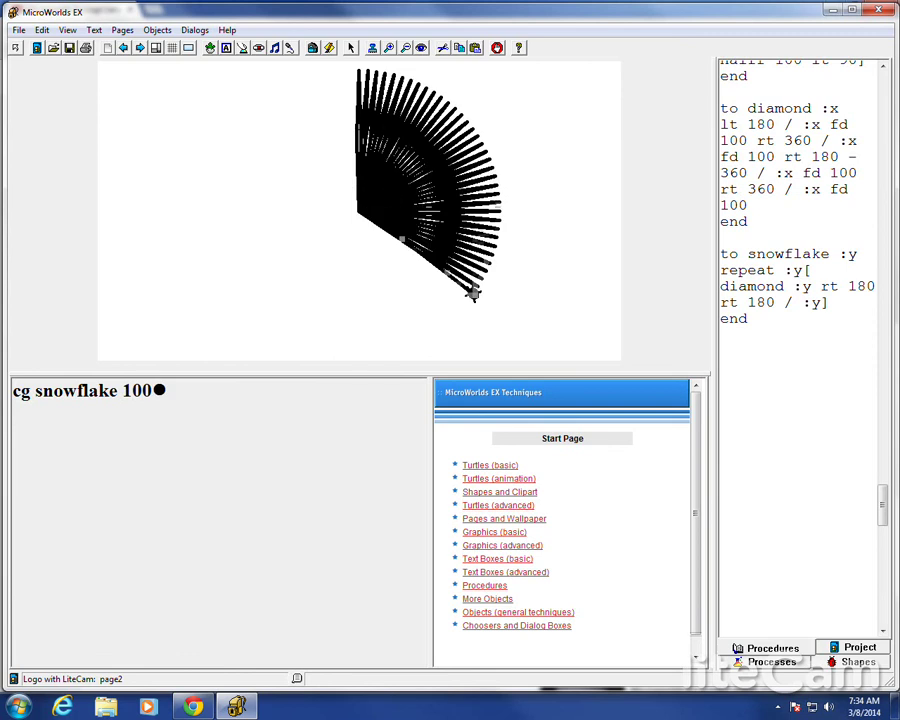
Draw a 300-point snowflake, then redraw the 30-pointed star.
{"action": "key", "text": "Up"}
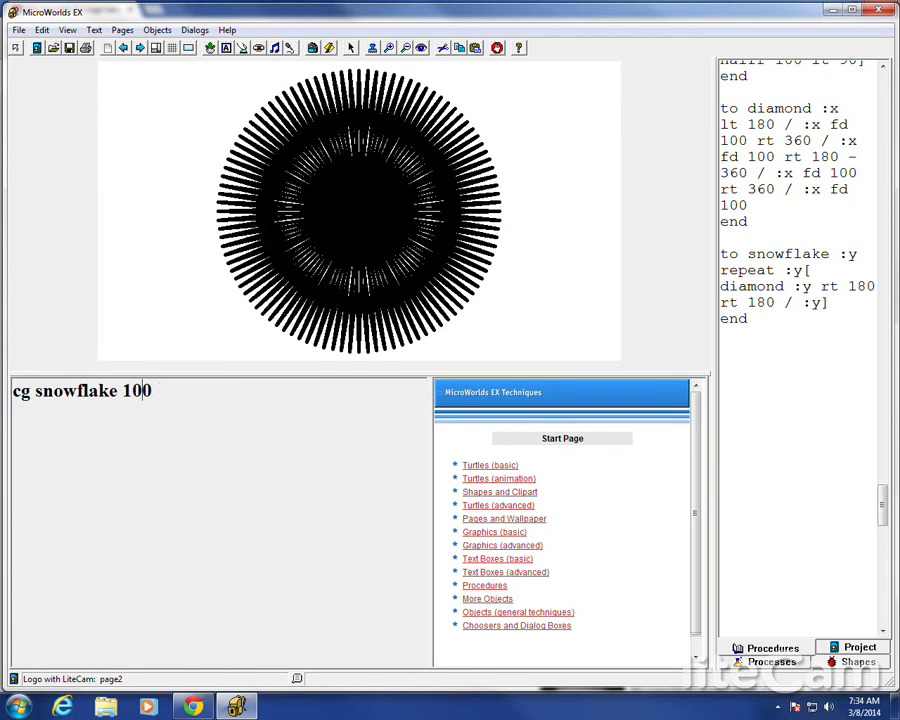
{"action": "key", "text": "BackSpace"}
{"action": "key", "text": "BackSpace"}
{"action": "type", "text": "30"}
{"action": "key", "text": "Return"}
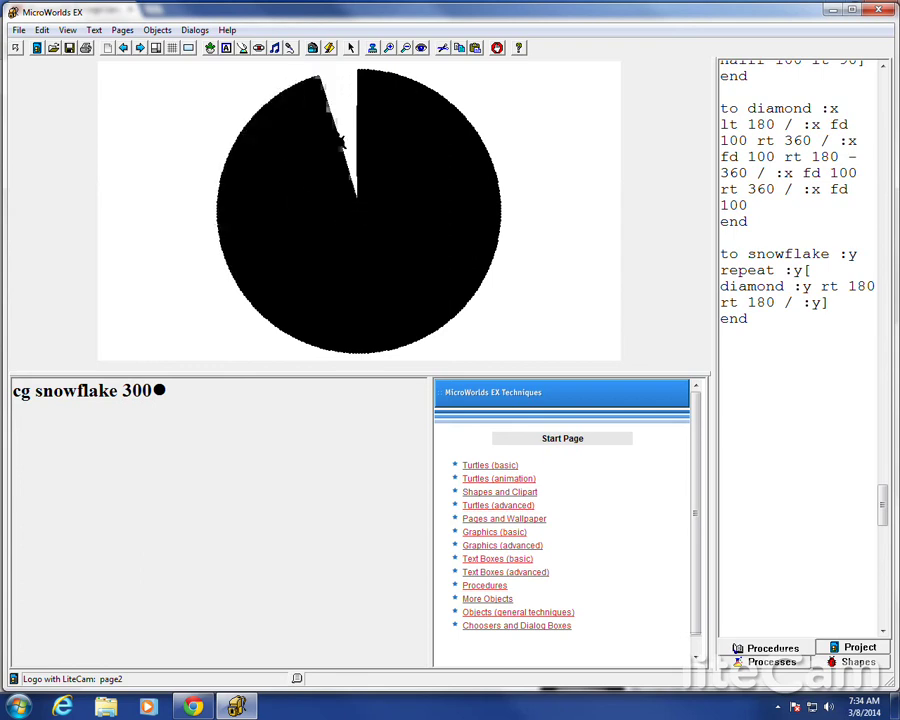
{"action": "key", "text": "Up"}
{"action": "key", "text": "BackSpace"}
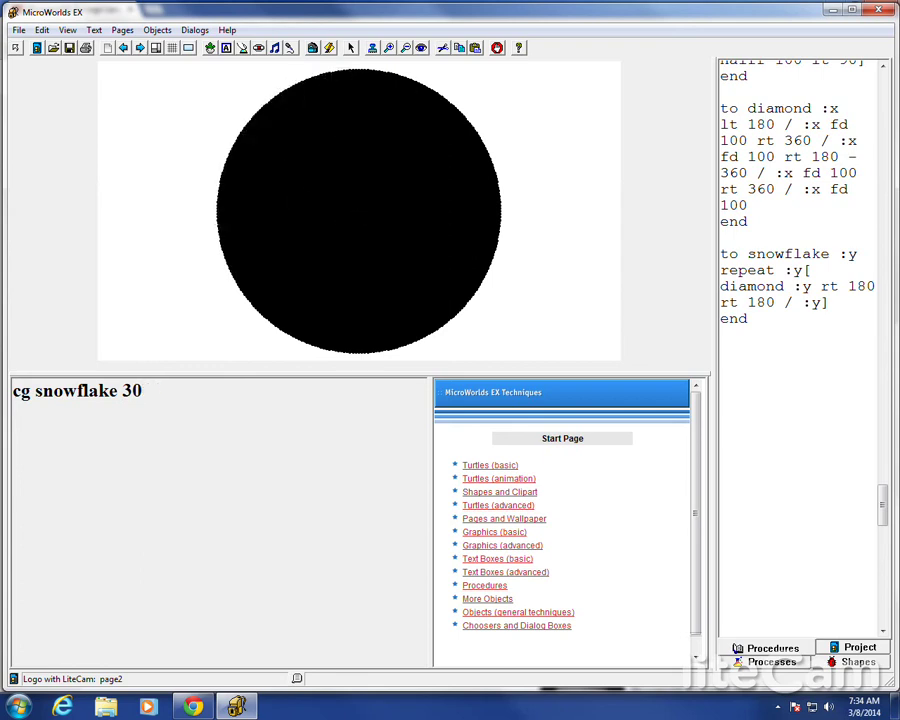
{"action": "key", "text": "Return"}
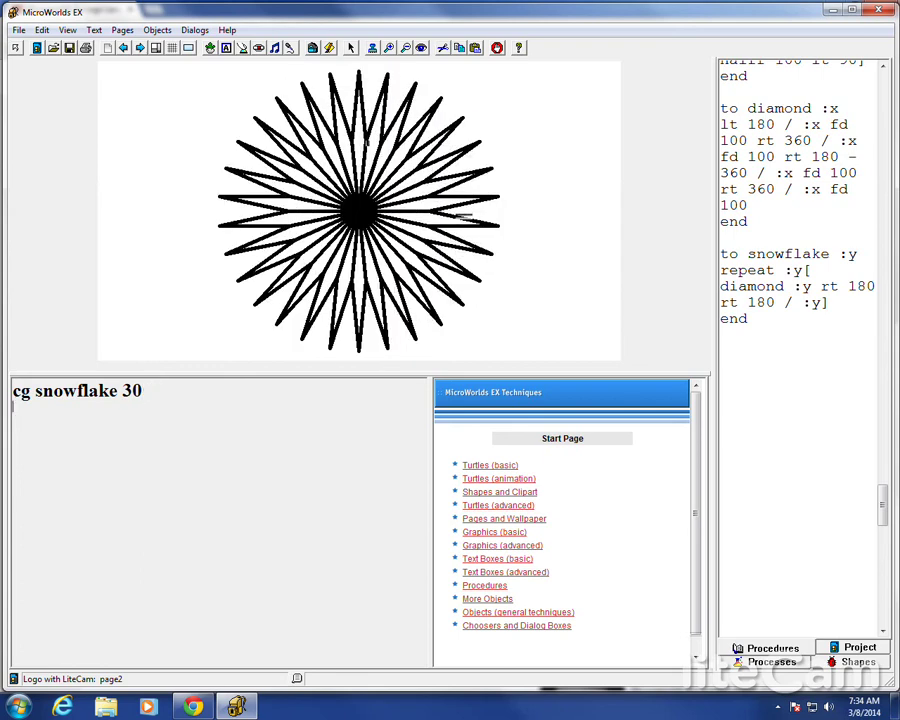